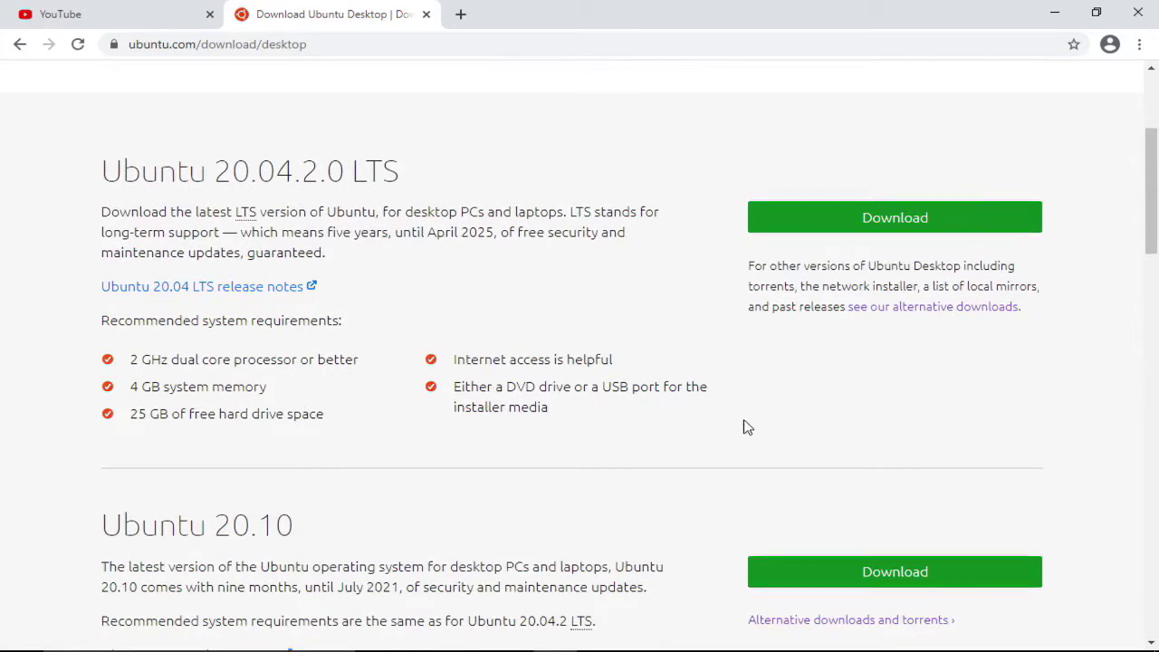
Step: Download the Ubuntu 20.04.2.0 LTS desktop ISO and show Chrome's downloads list
left_click(911, 223)
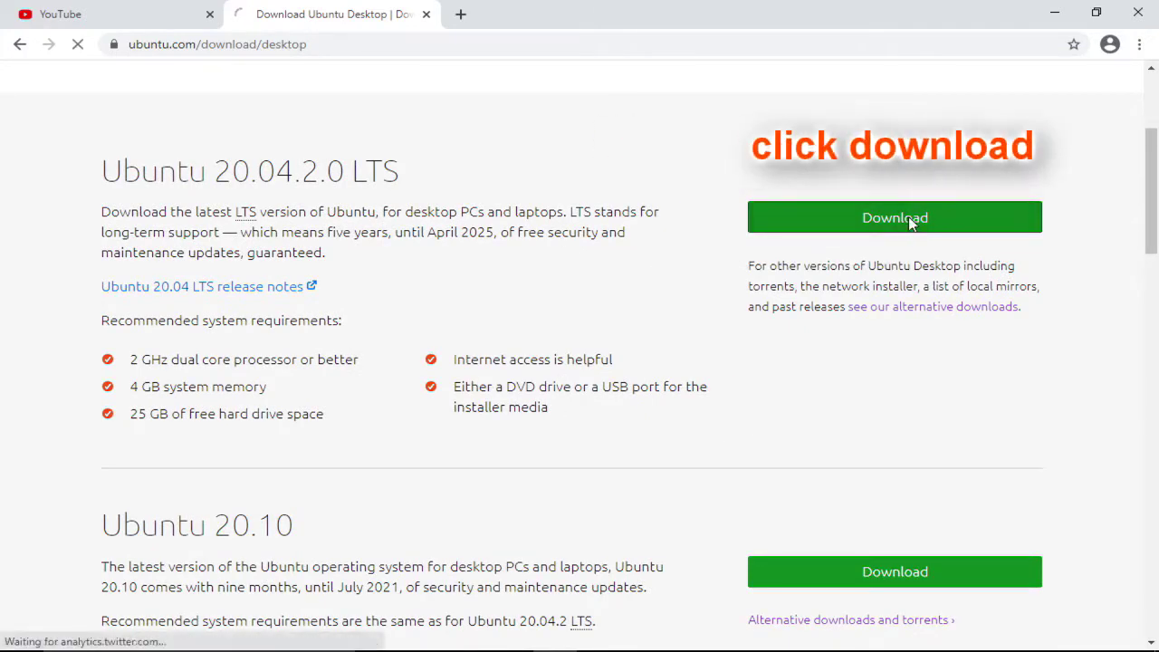
key("ctrl+j")
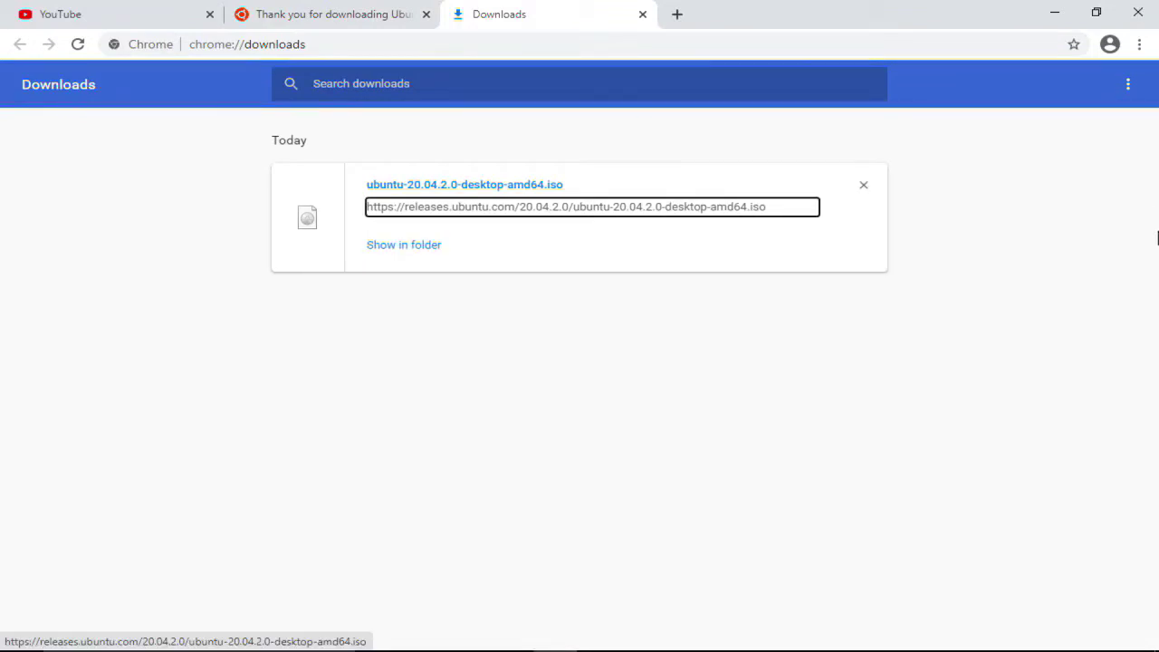
Step: Search Google for 'rufus' in a fresh tab
key("ctrl+w")
key("ctrl+t")
type("rufus")
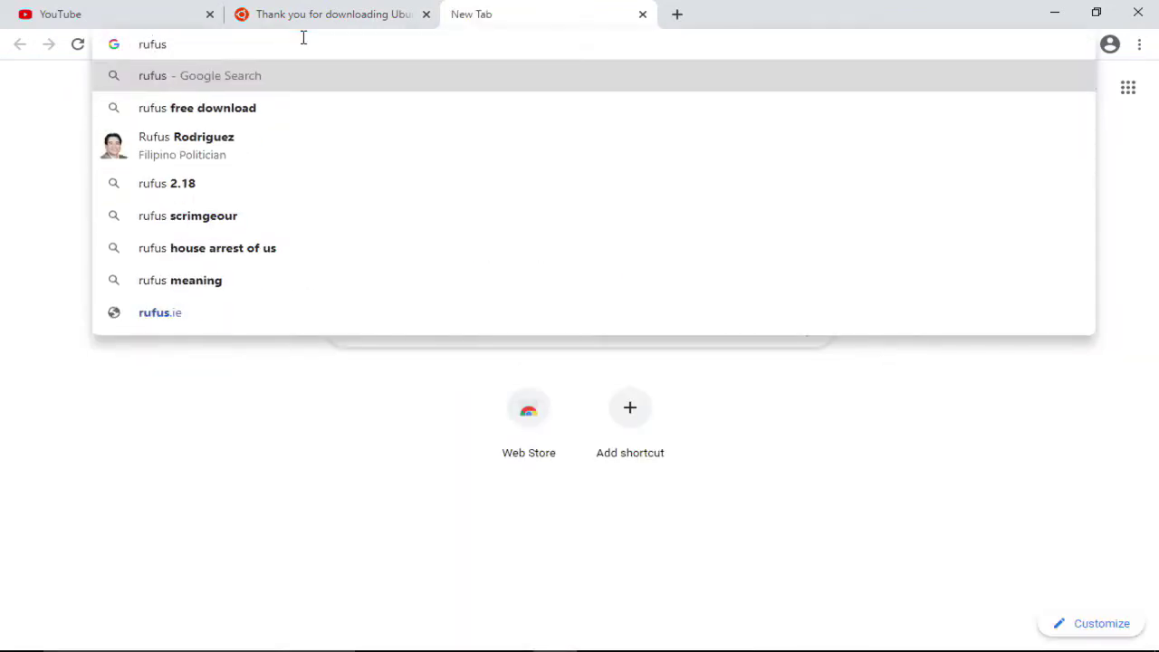
key("Return")
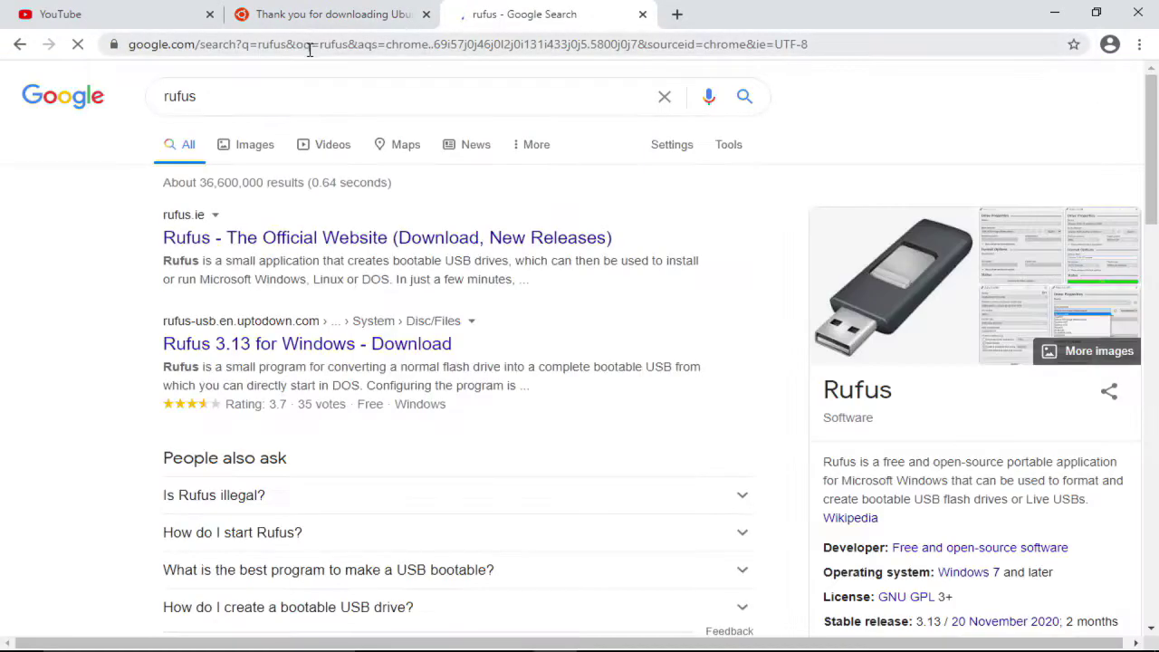
Step: Download Rufus 3.13 from the official rufus.ie site and show all downloads
left_click(335, 246)
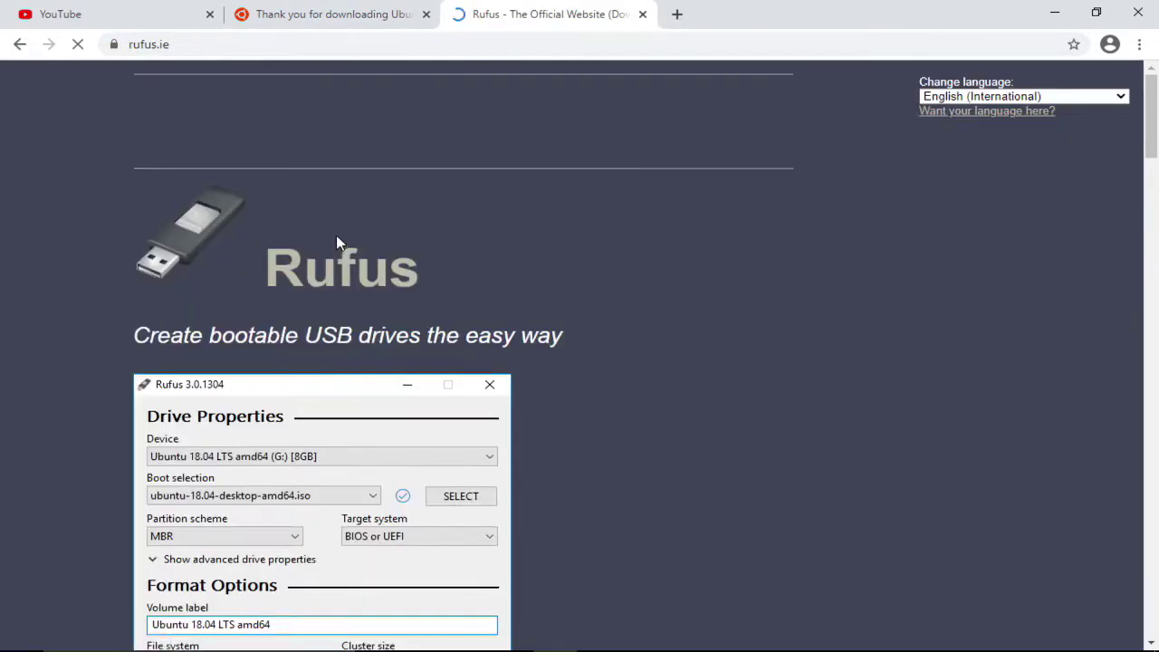
scroll(336, 241, "down", 10)
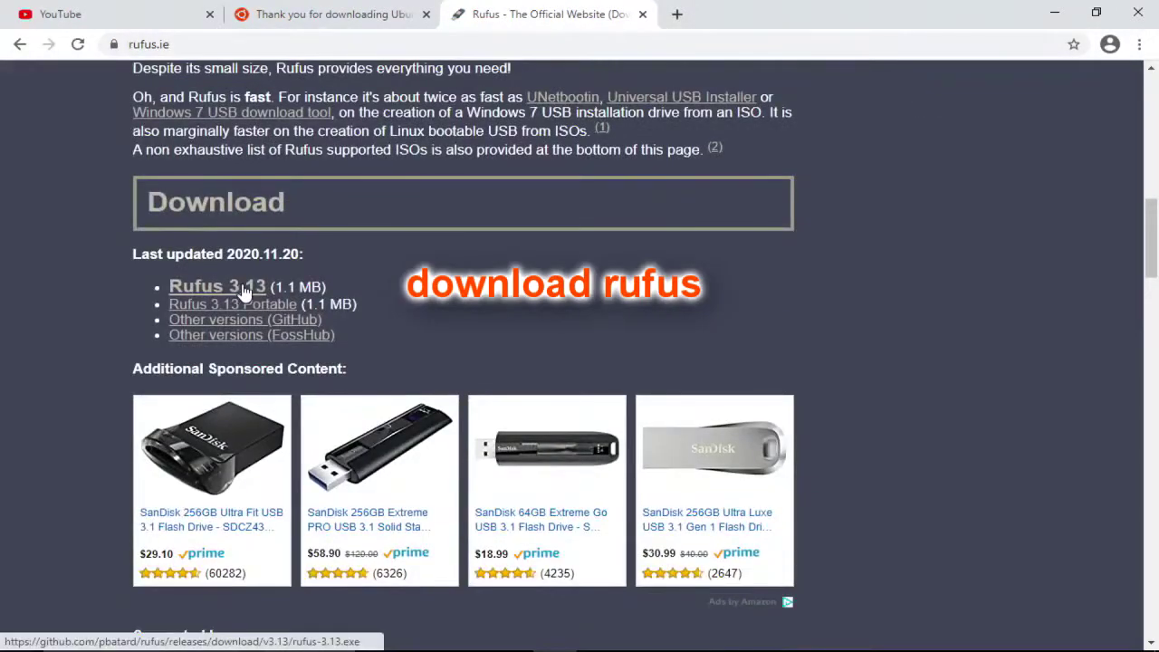
left_click(240, 289)
left_click(1068, 627)
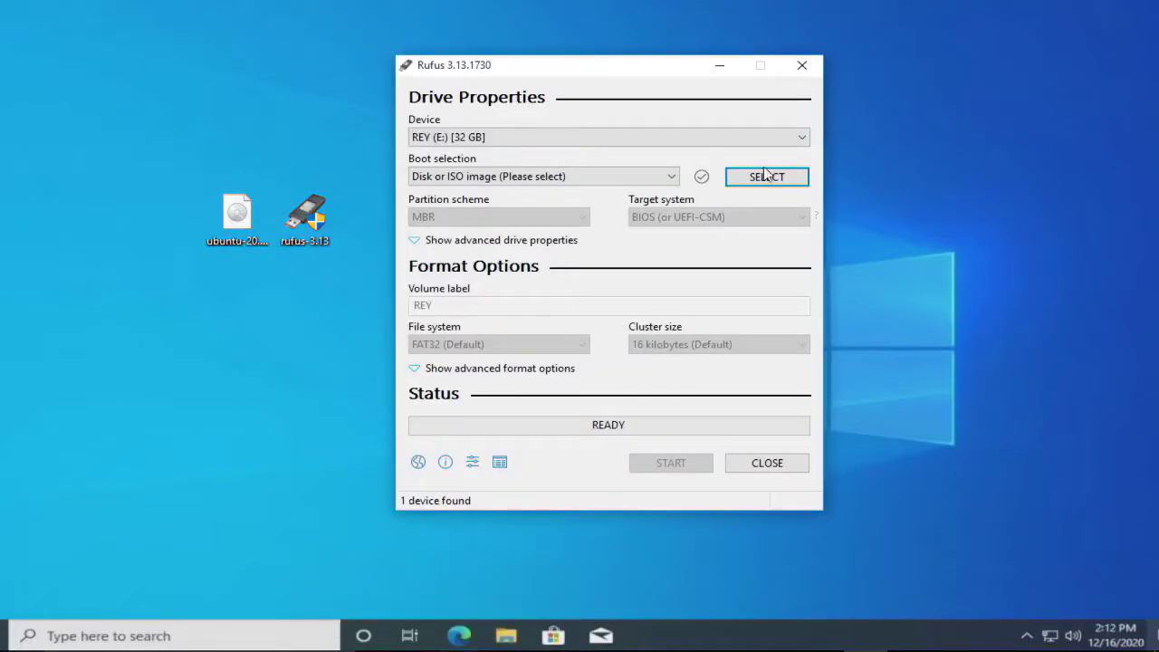
Step: Keep the 32 GB REY (E:) drive as the Rufus target device
left_click(802, 137)
left_click(487, 149)
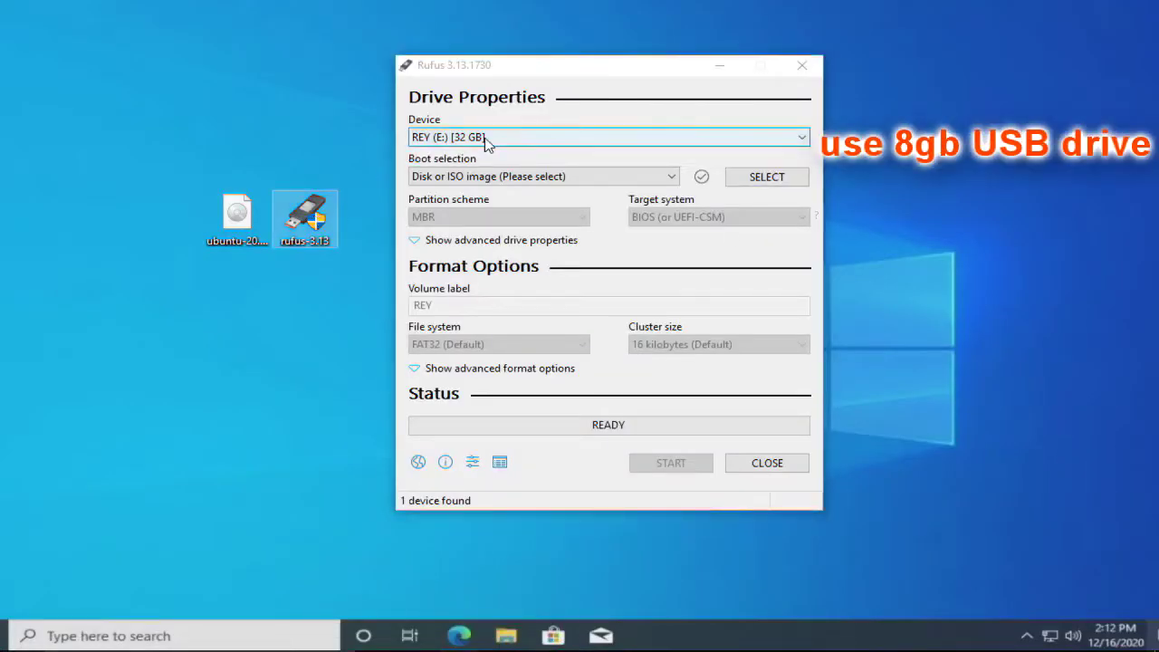
left_click(487, 145)
left_click(805, 150)
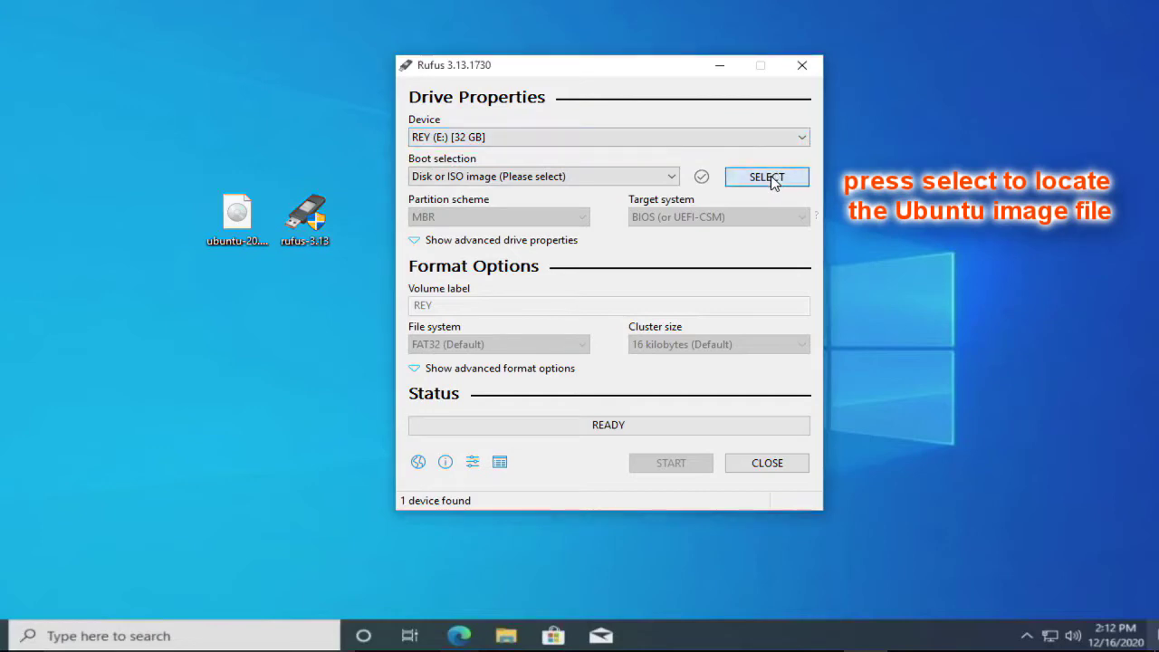
Step: Load ubuntu-20.04.2.0-desktop-amd64.iso from the Desktop as the boot image
left_click(767, 176)
left_click_drag(802, 101, 733, 104)
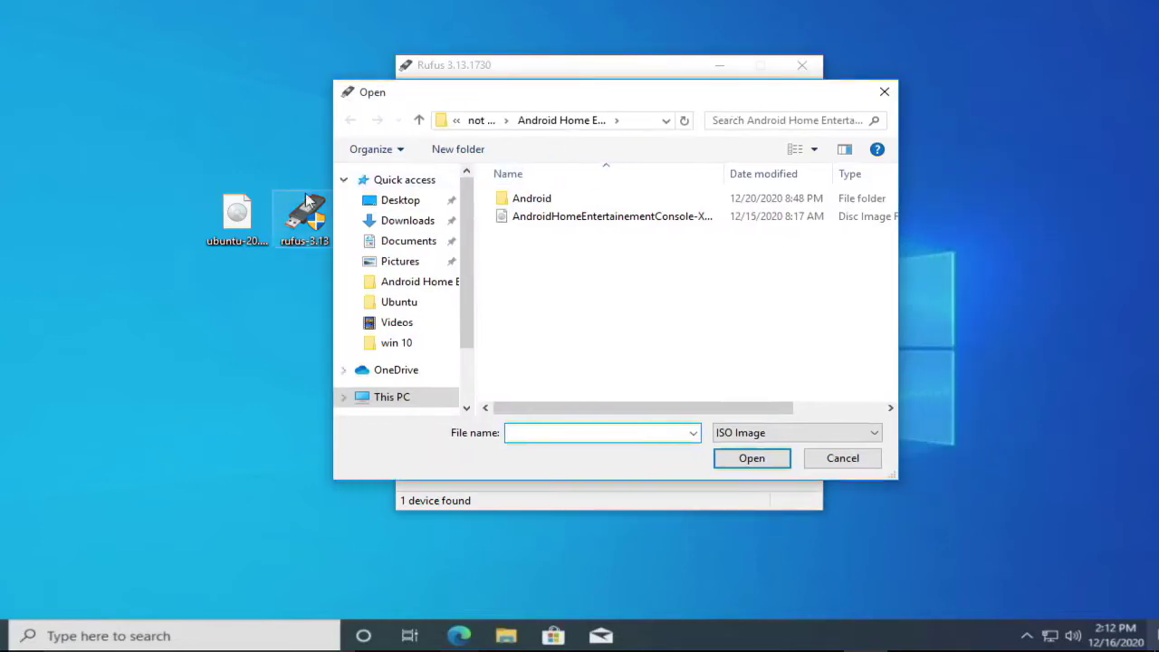
left_click(402, 202)
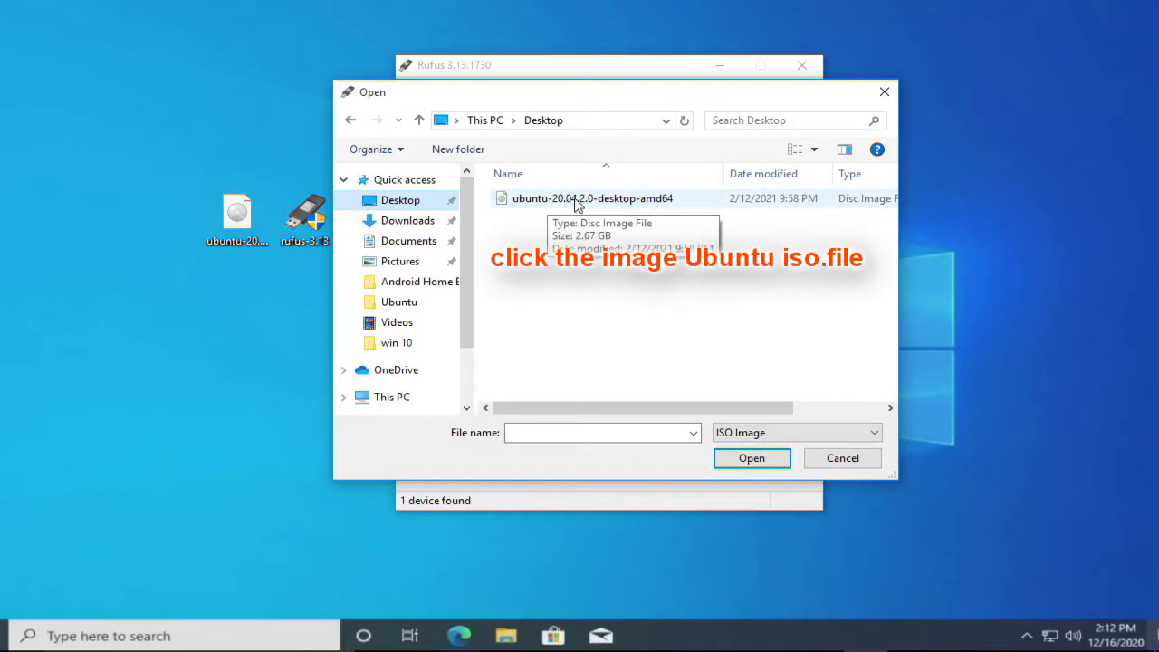
left_click(626, 200)
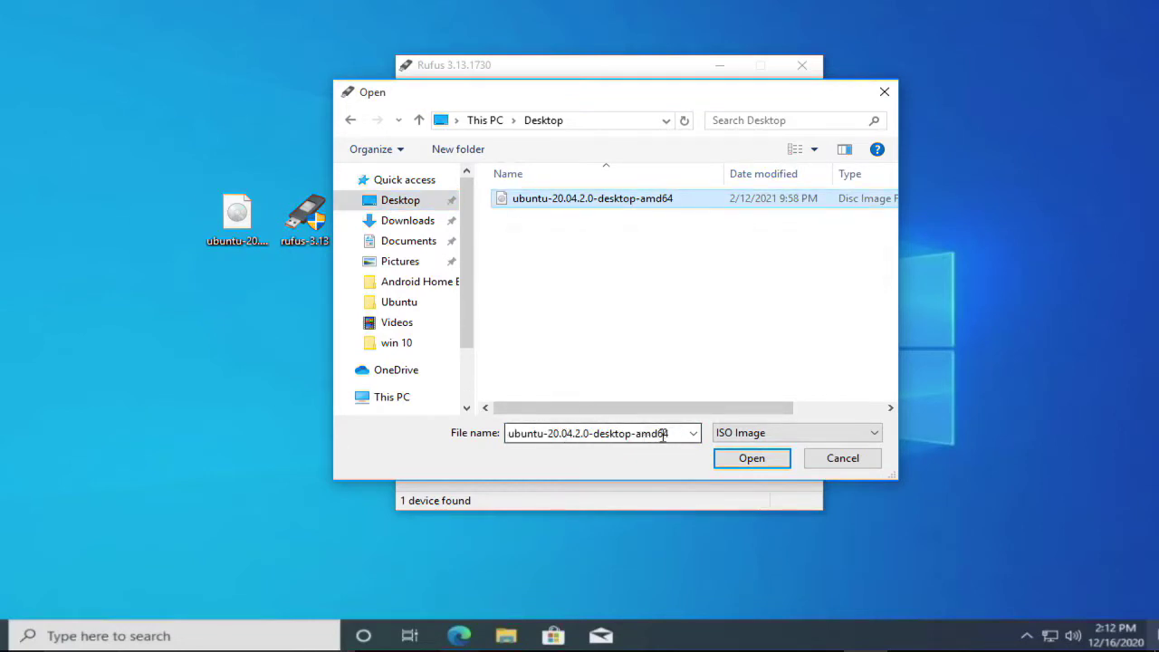
left_click(761, 461)
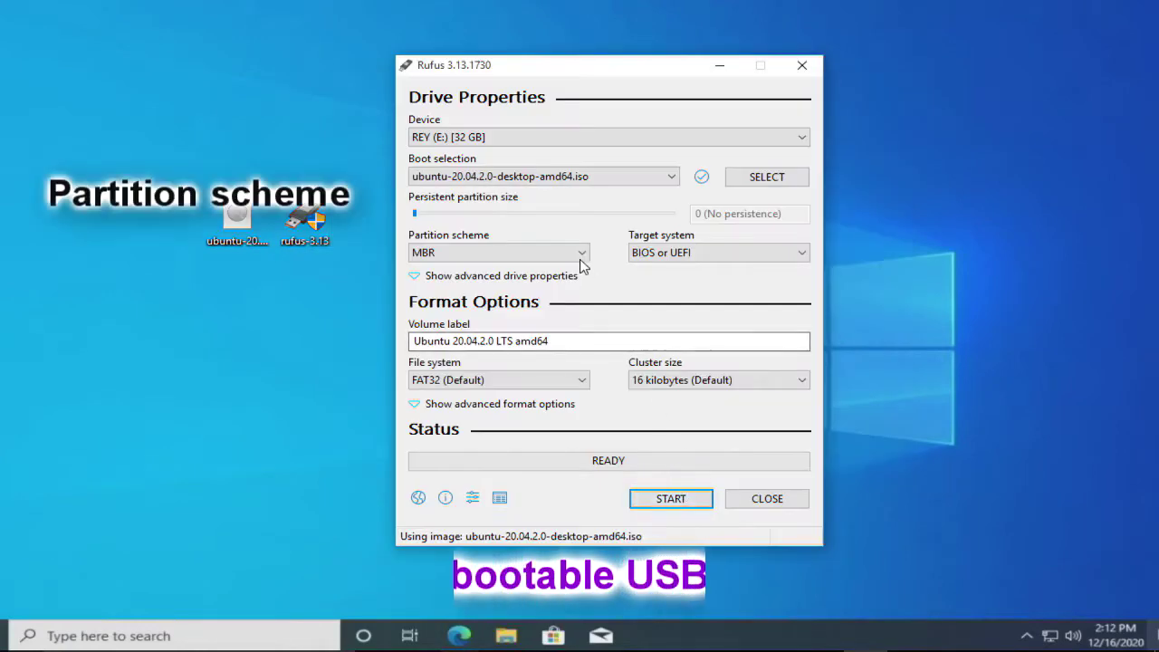
left_click(800, 253)
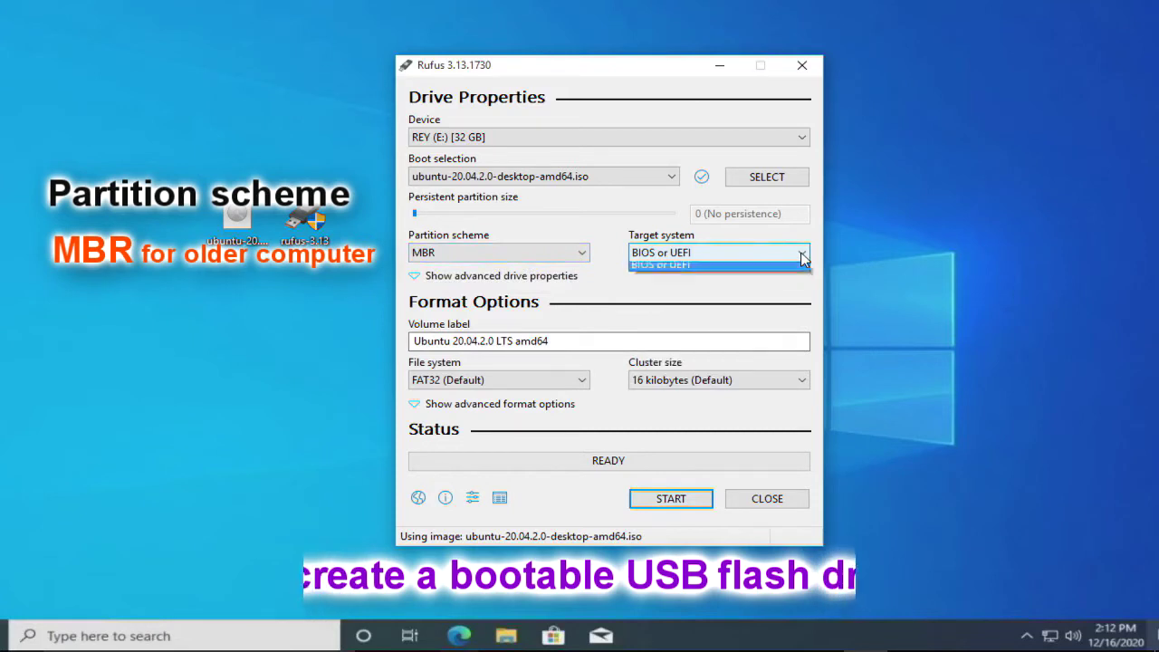
left_click(578, 253)
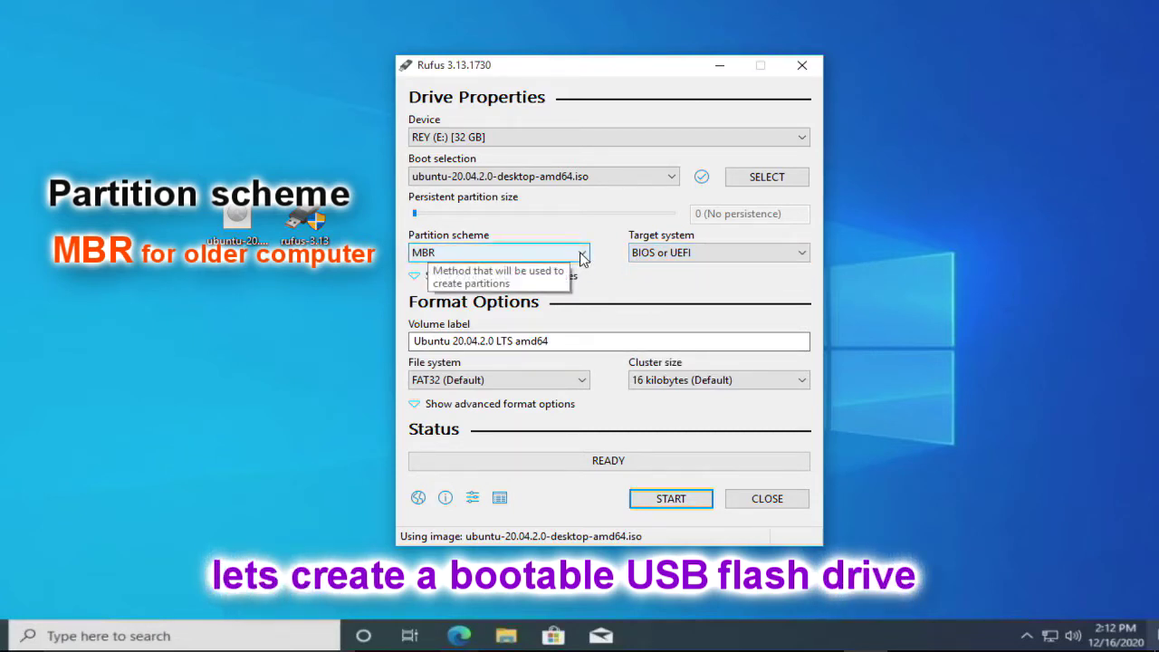
left_click(580, 257)
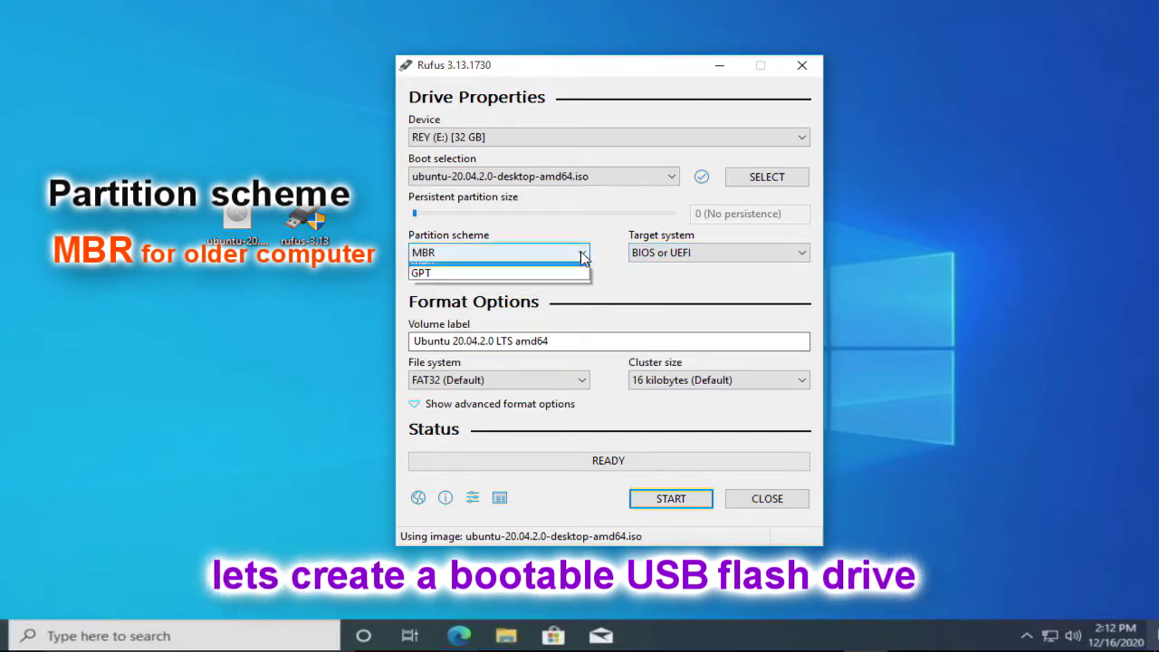
left_click(429, 282)
left_click(801, 254)
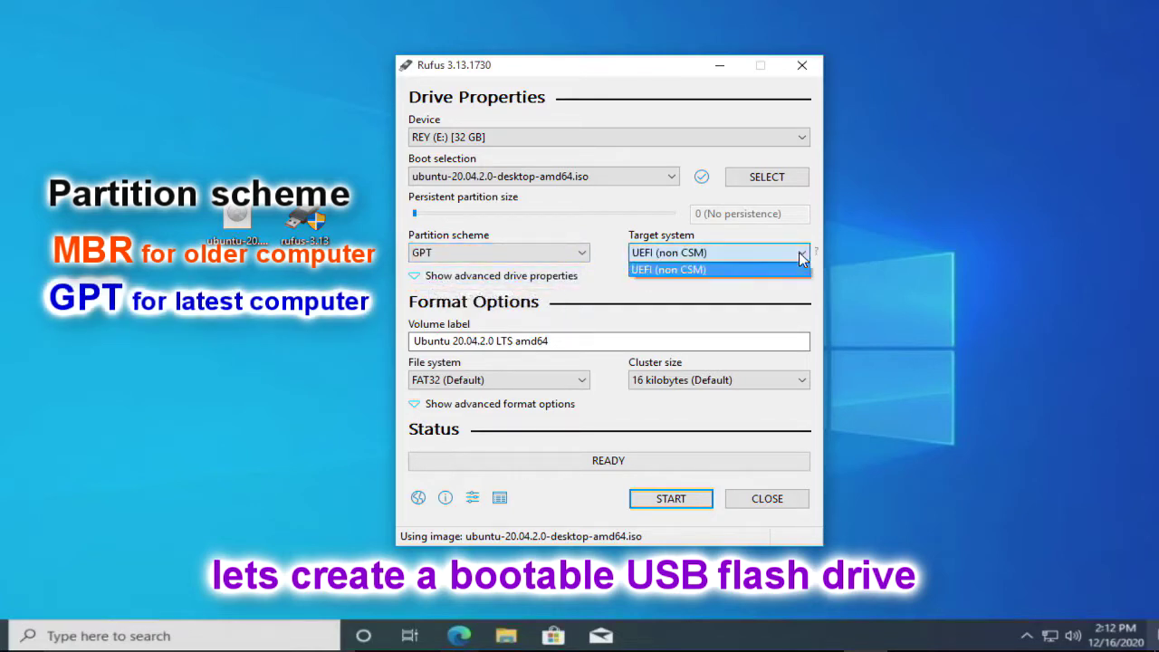
left_click(801, 258)
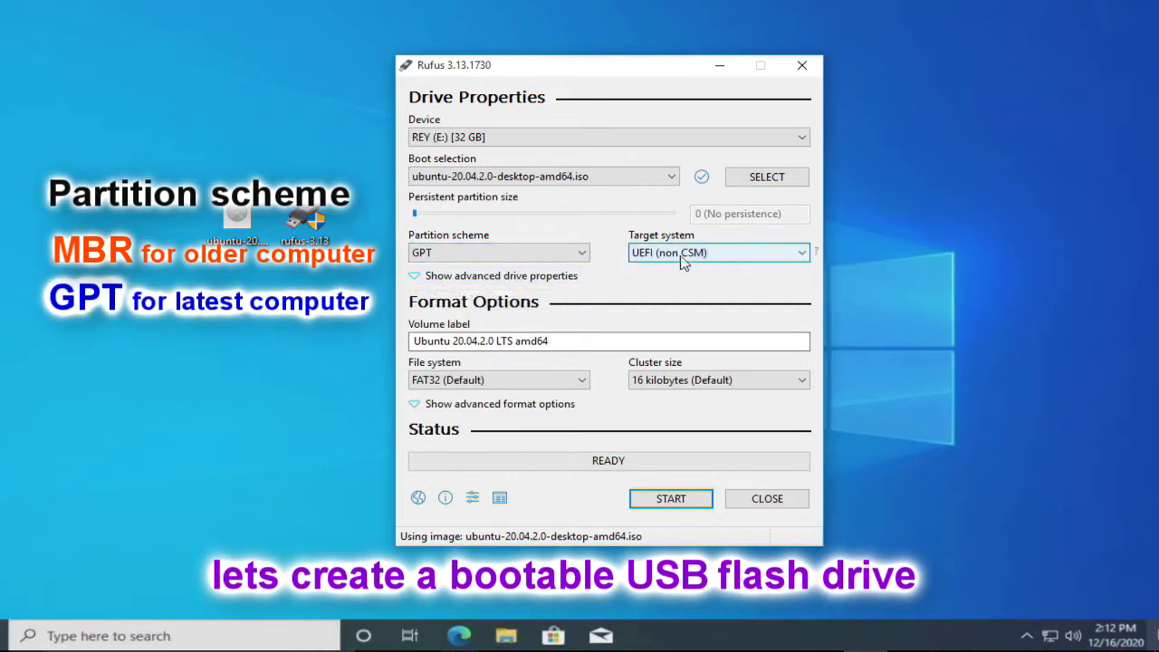
left_click(582, 258)
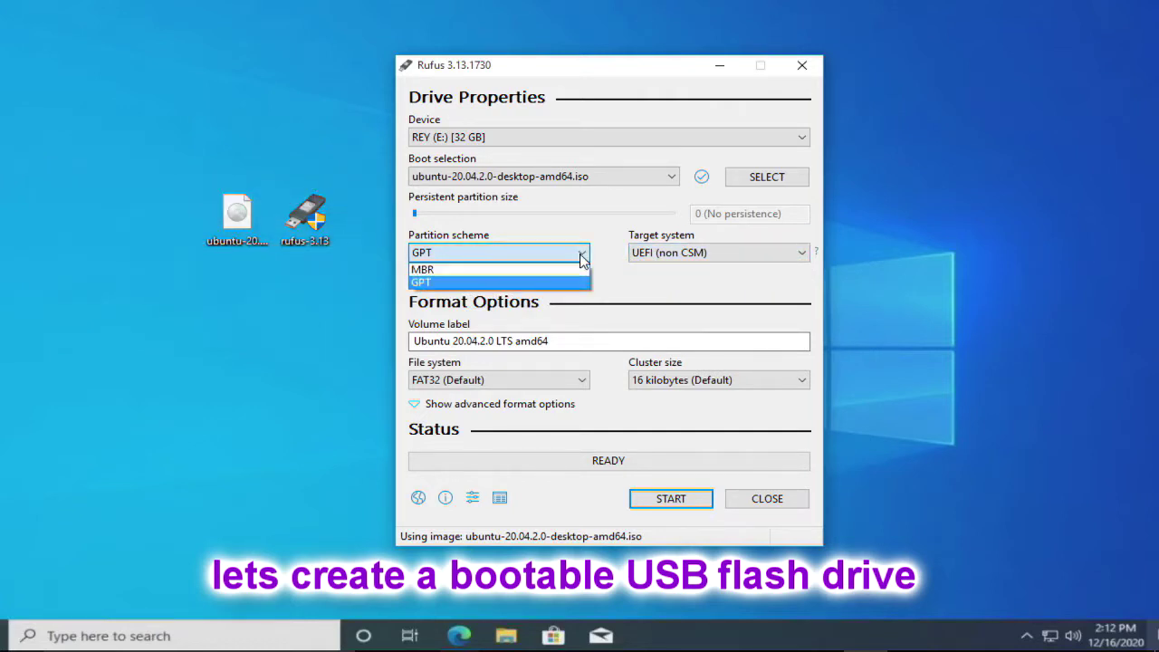
left_click(442, 269)
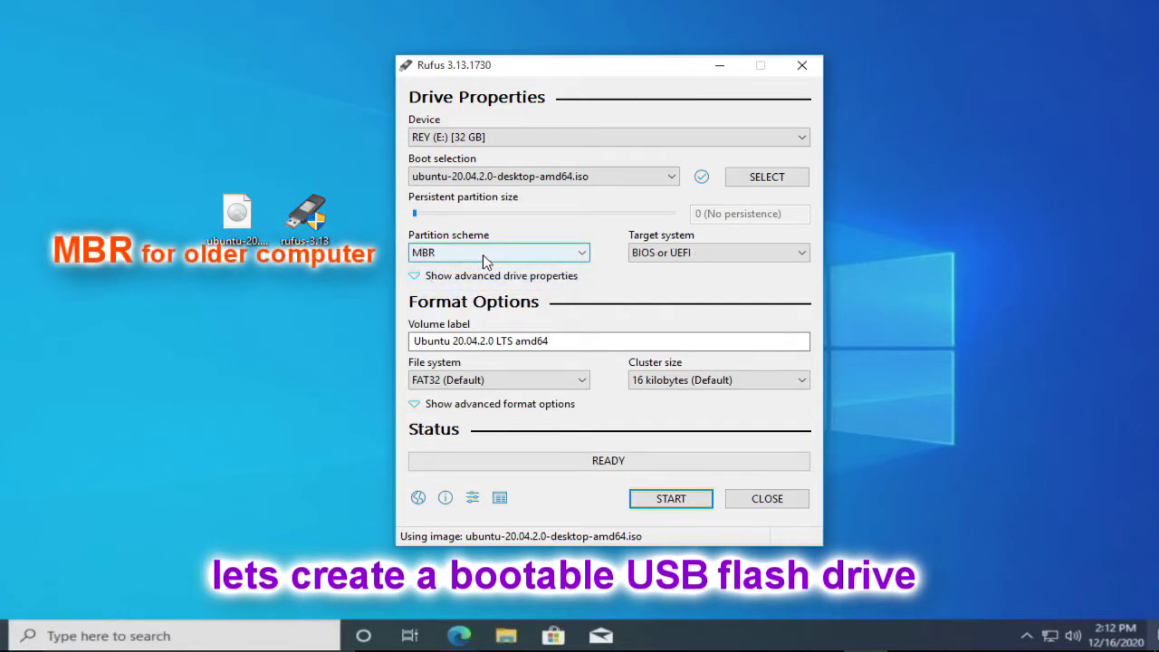
Step: Write the ISO in ISO Image mode, fetching Syslinux and accepting data loss, then browse the drive
left_click(689, 499)
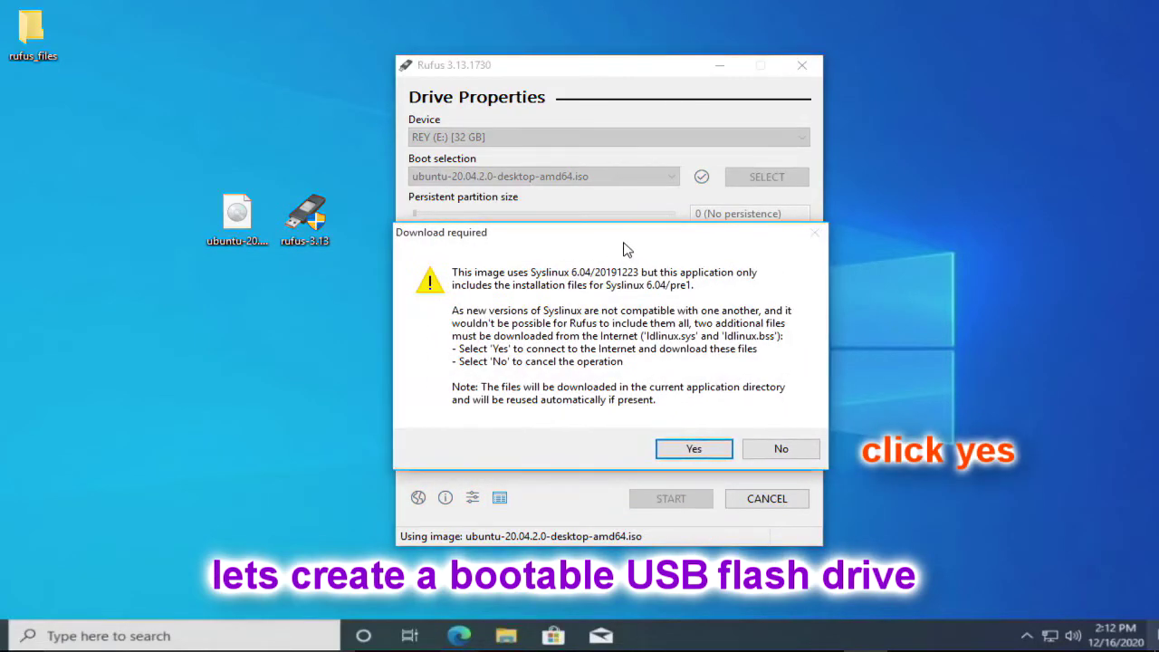
left_click(693, 450)
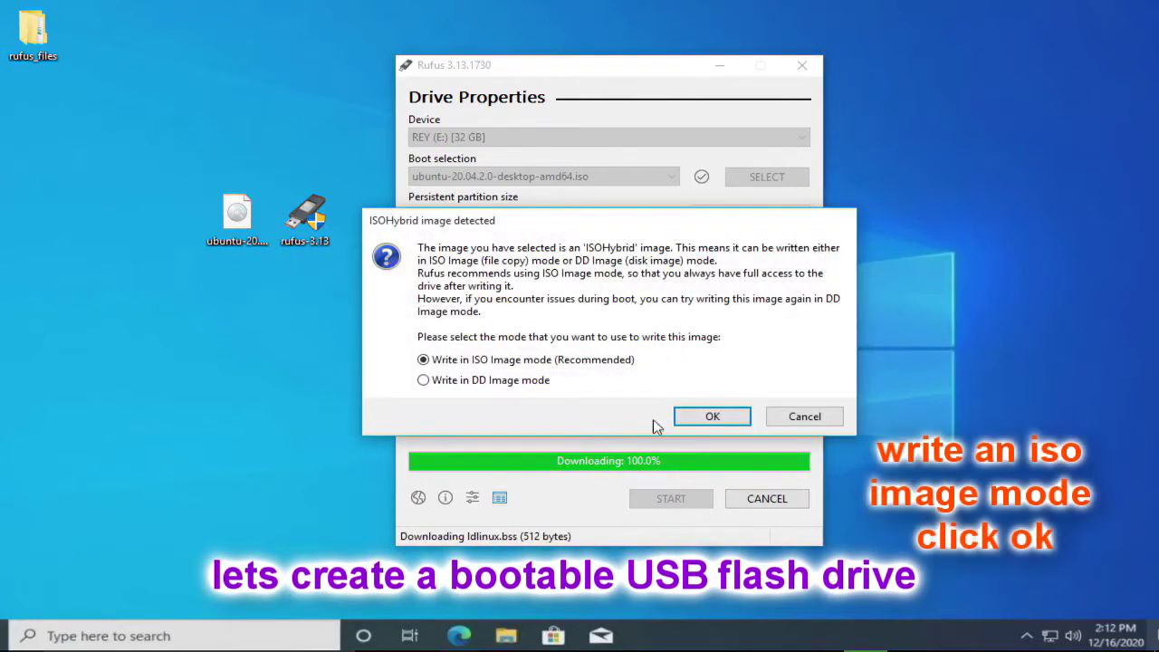
left_click(713, 416)
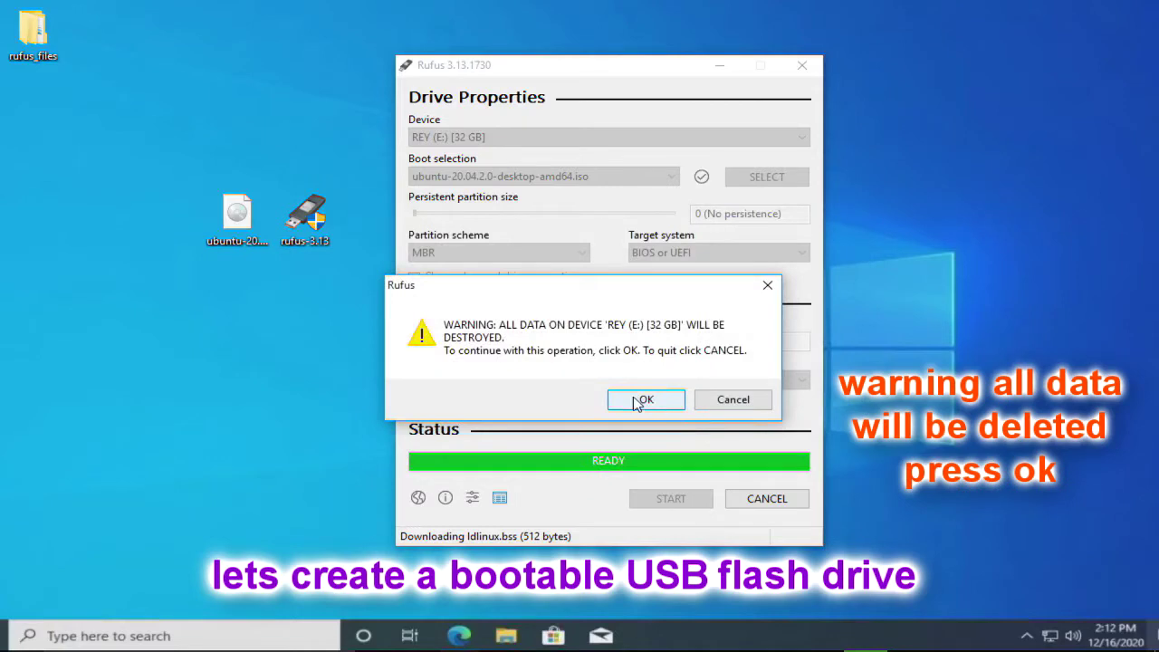
left_click(638, 401)
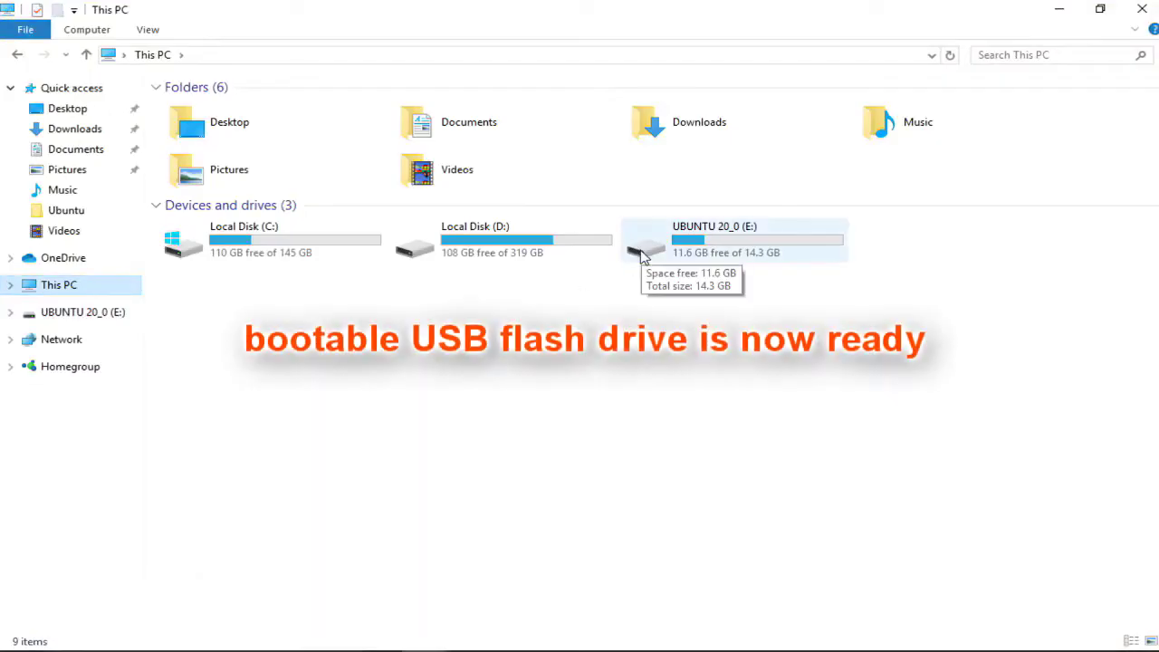
right_click(668, 217)
left_click(680, 223)
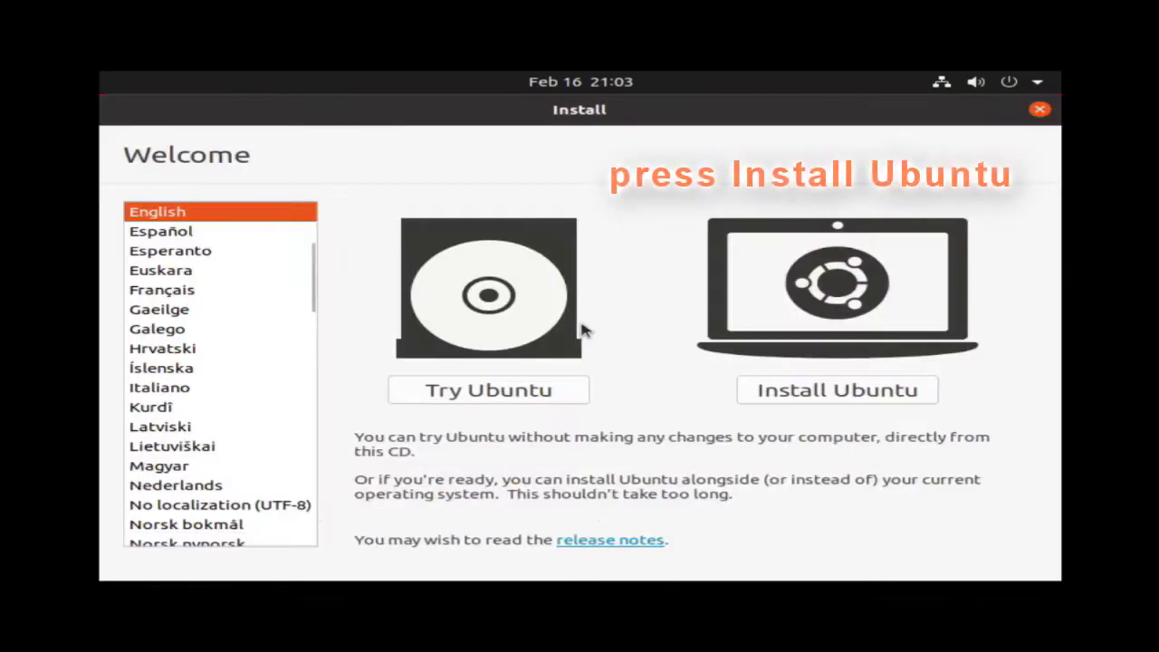
Step: Begin installing with English (US) keyboard, normal installation and third-party software enabled
left_click(828, 390)
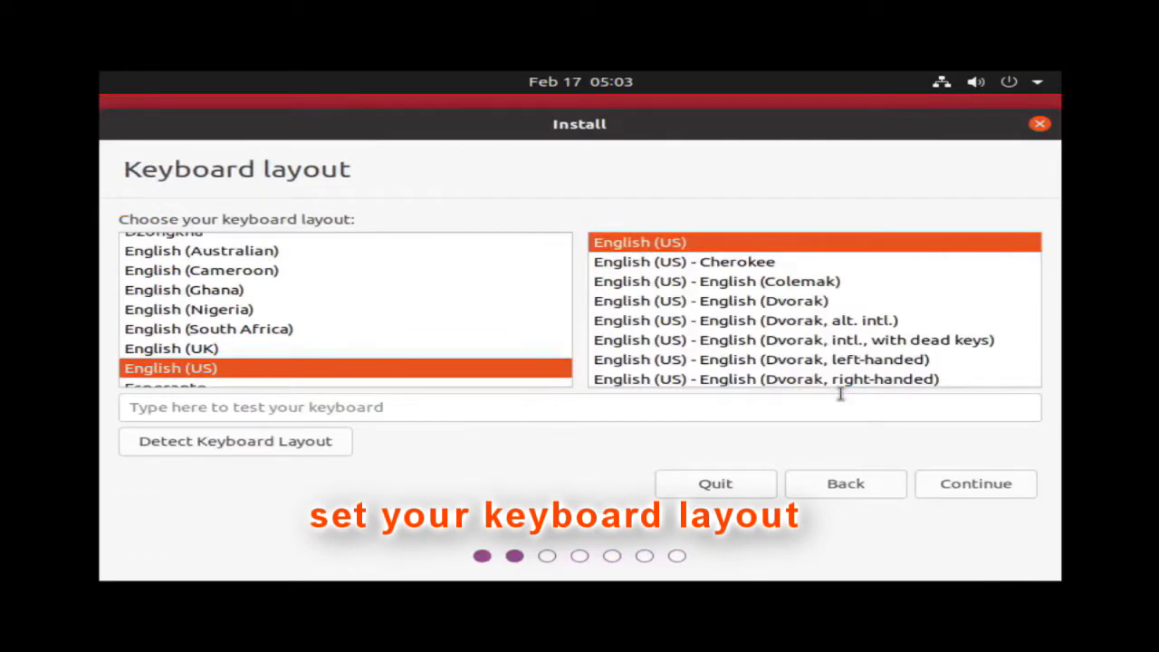
left_click(959, 486)
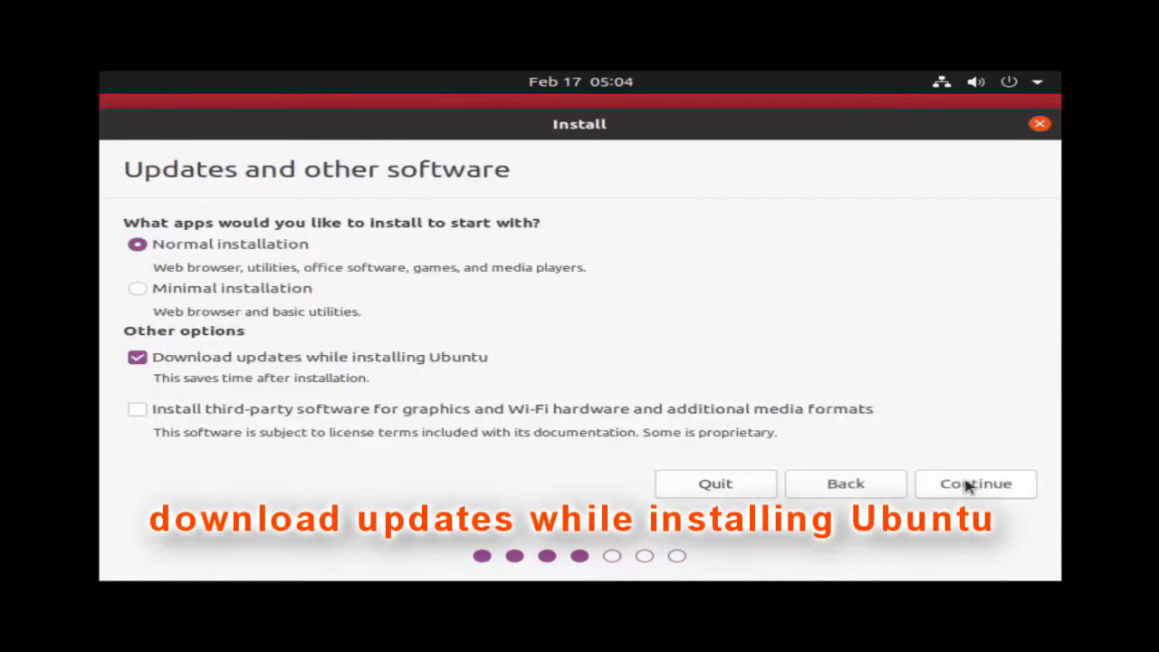
left_click(139, 410)
left_click(993, 485)
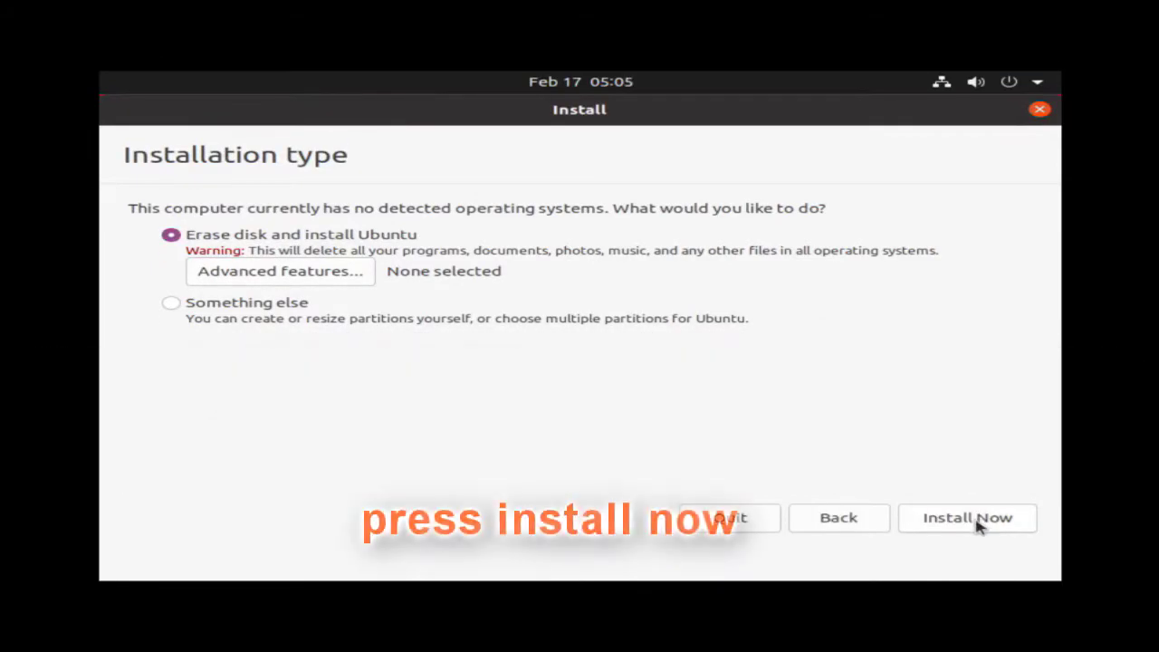
Step: Erase the disk for installation and set the location to Sydney
left_click(966, 518)
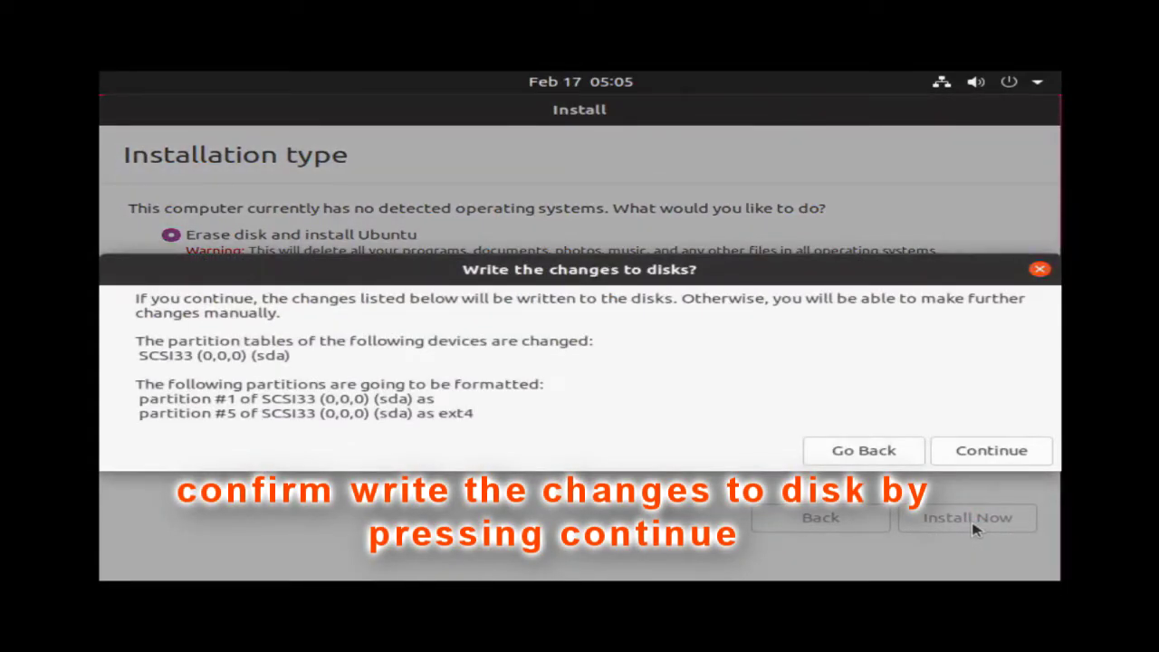
left_click(983, 458)
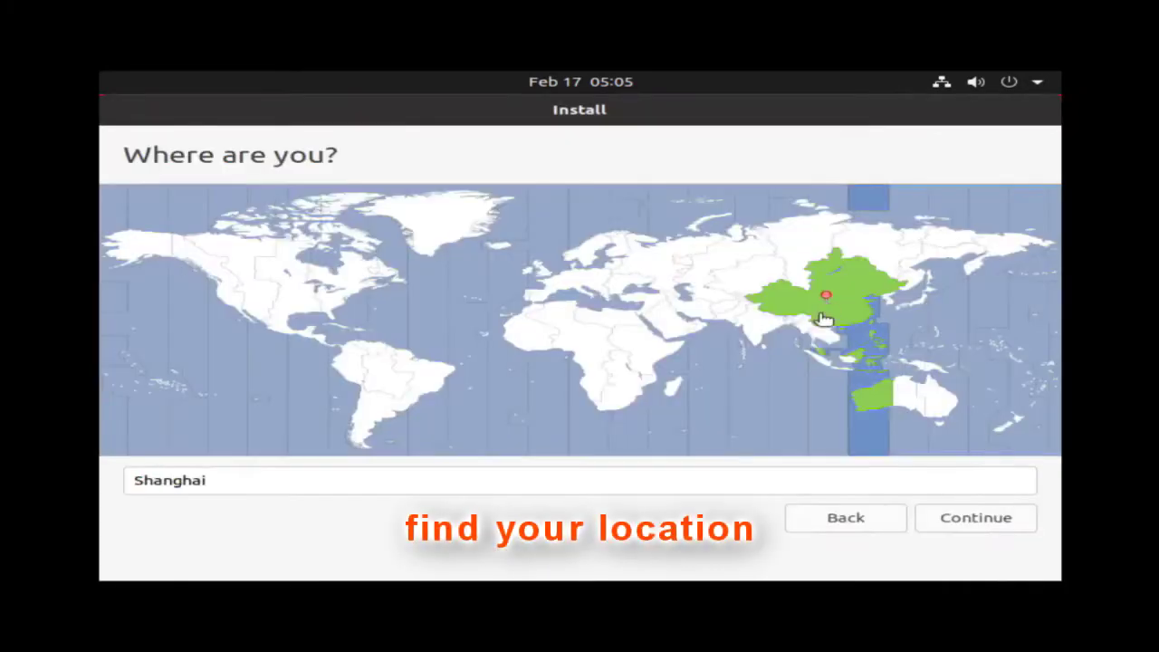
left_click(677, 384)
left_click(937, 405)
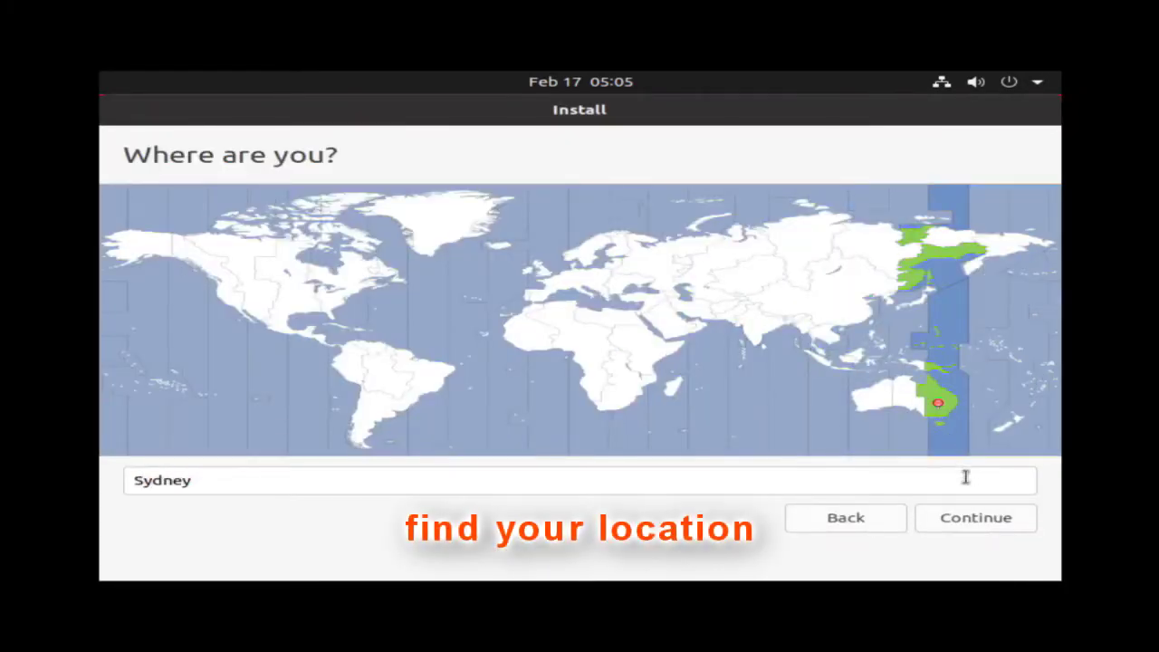
left_click(978, 523)
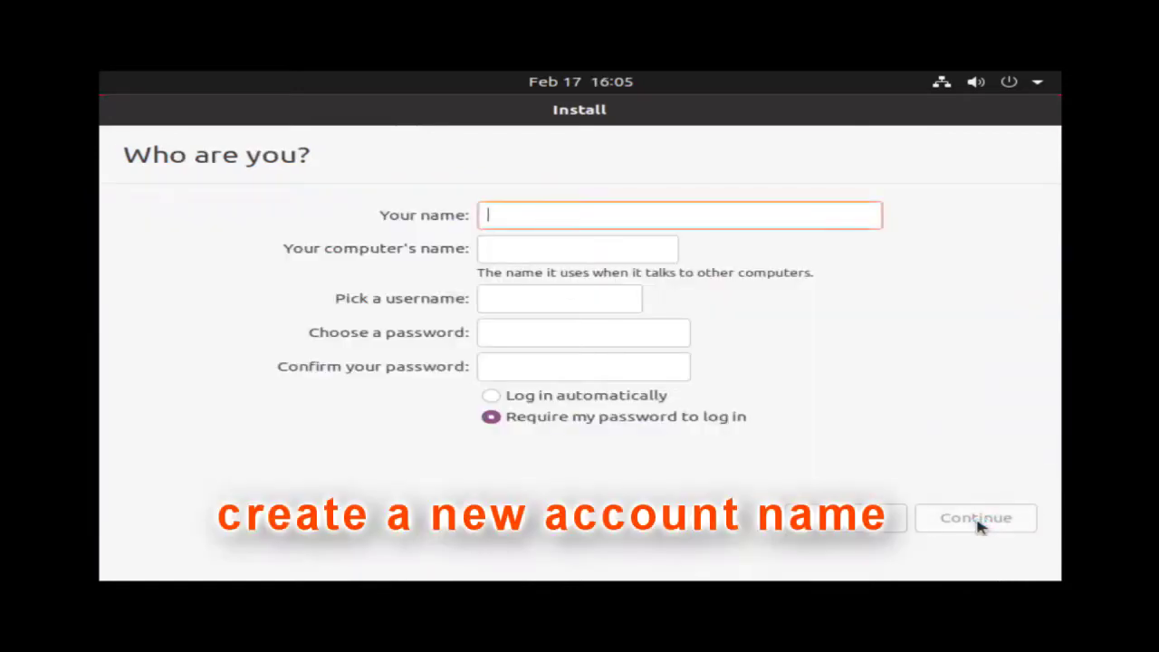
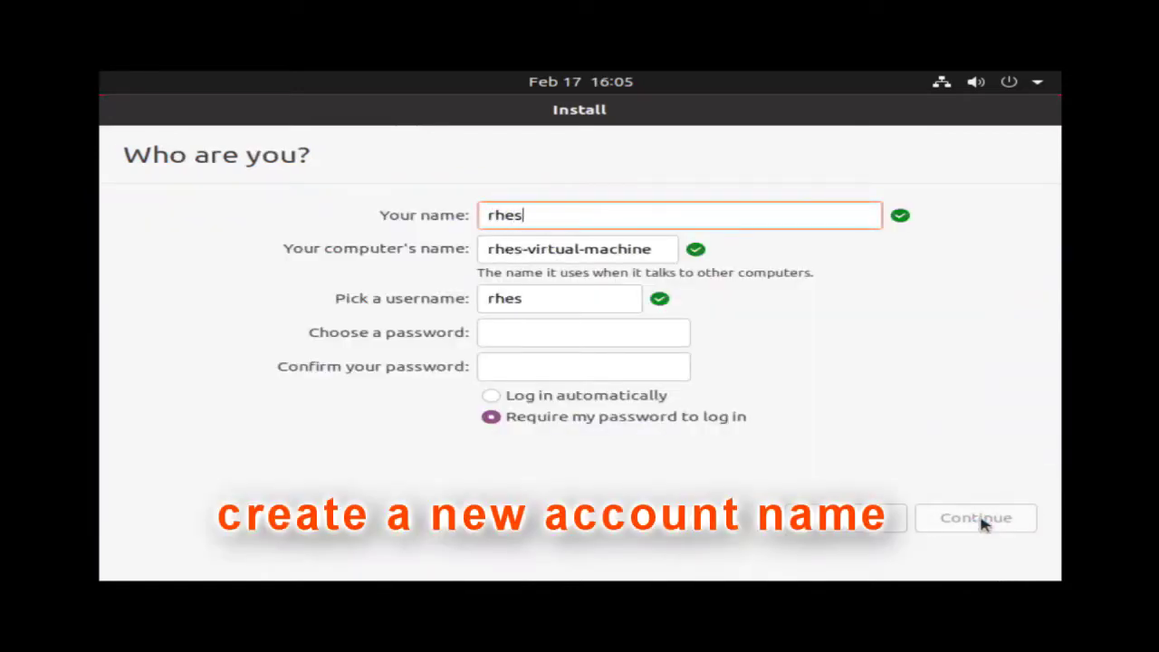
Step: Enter the account name and password with automatic login, then start the installation
left_click(496, 398)
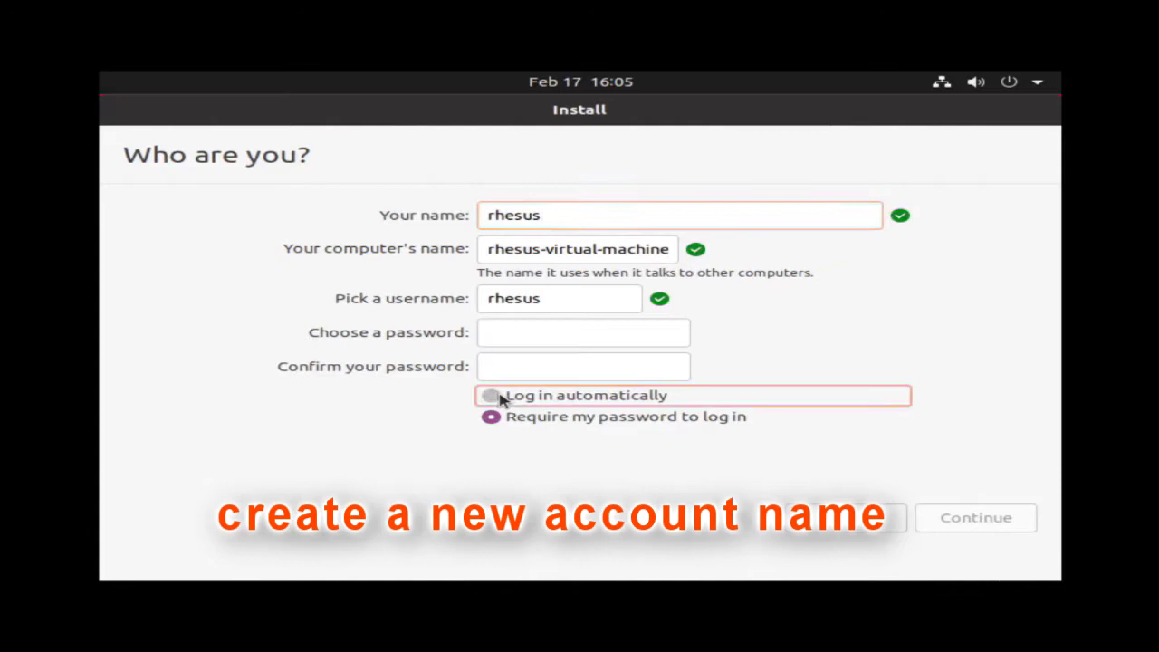
left_click(501, 335)
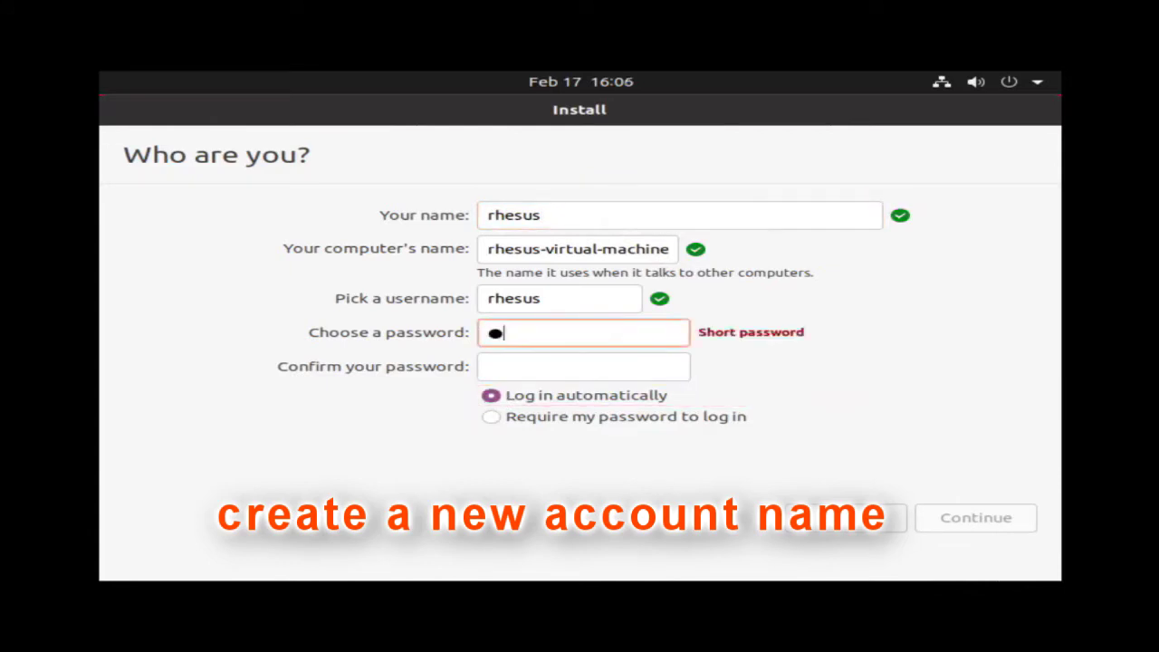
left_click(537, 366)
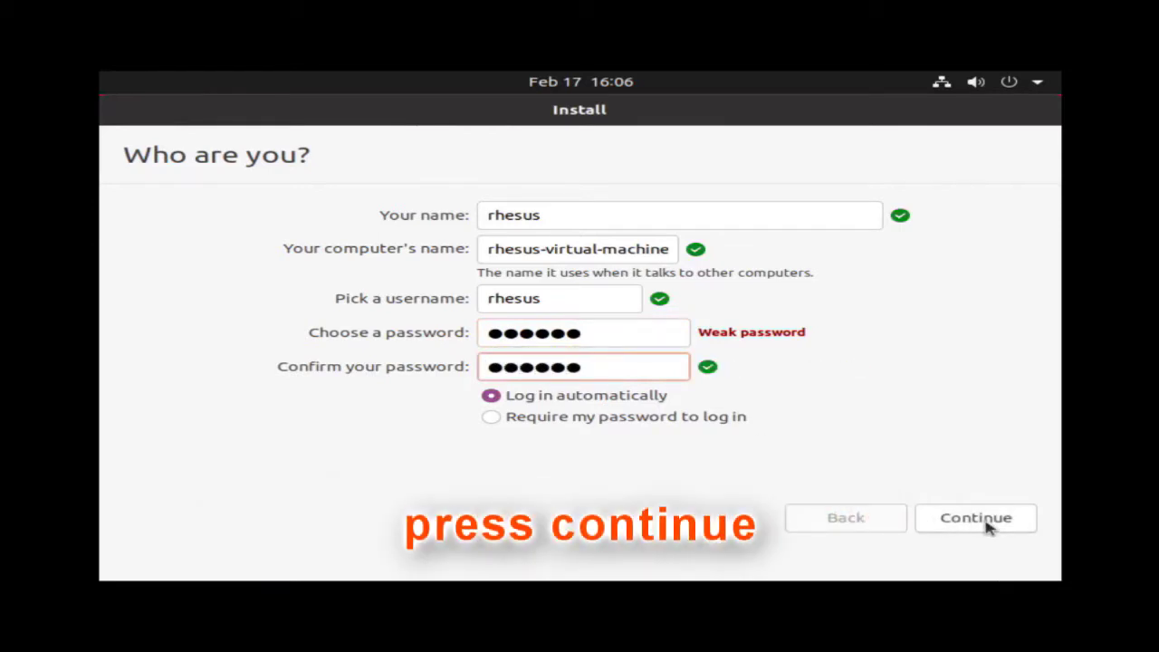
left_click(985, 522)
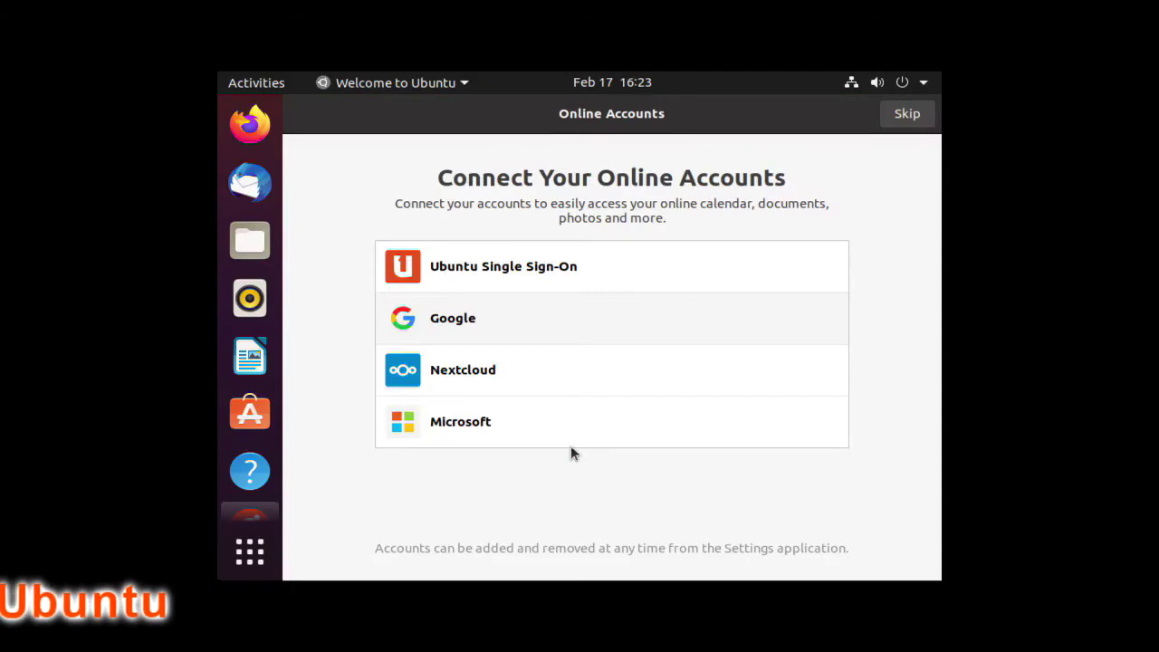
Step: Skip online accounts, try Livepatch with the account password, and dismiss the Ubuntu One prompt
left_click(910, 113)
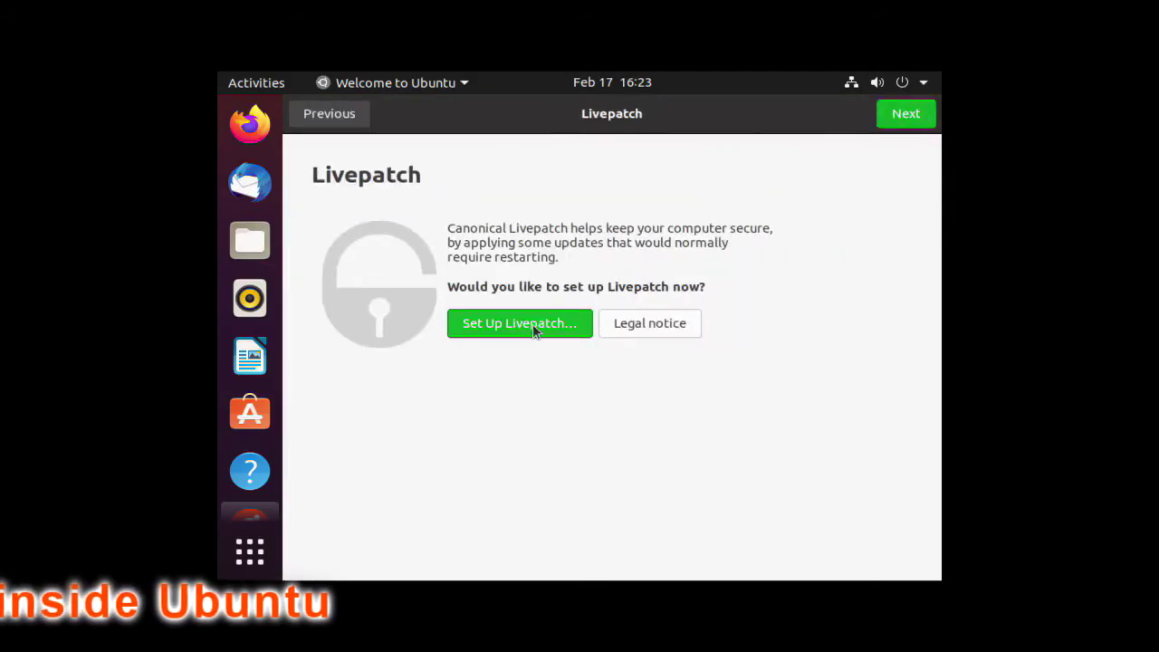
left_click(535, 324)
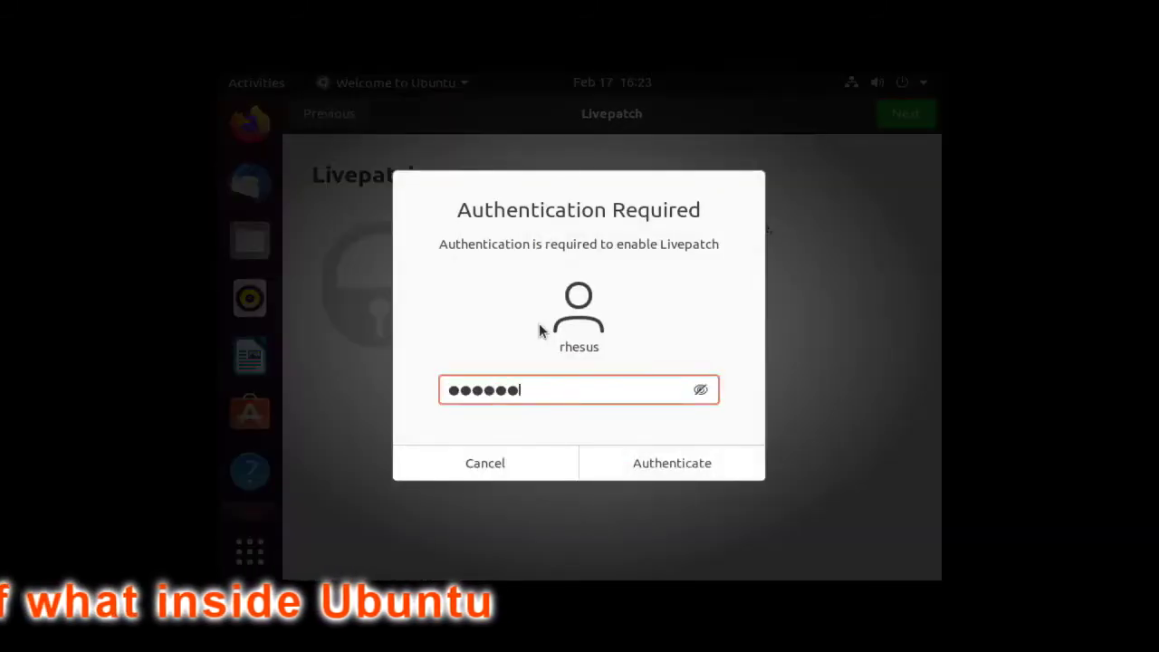
key("Return")
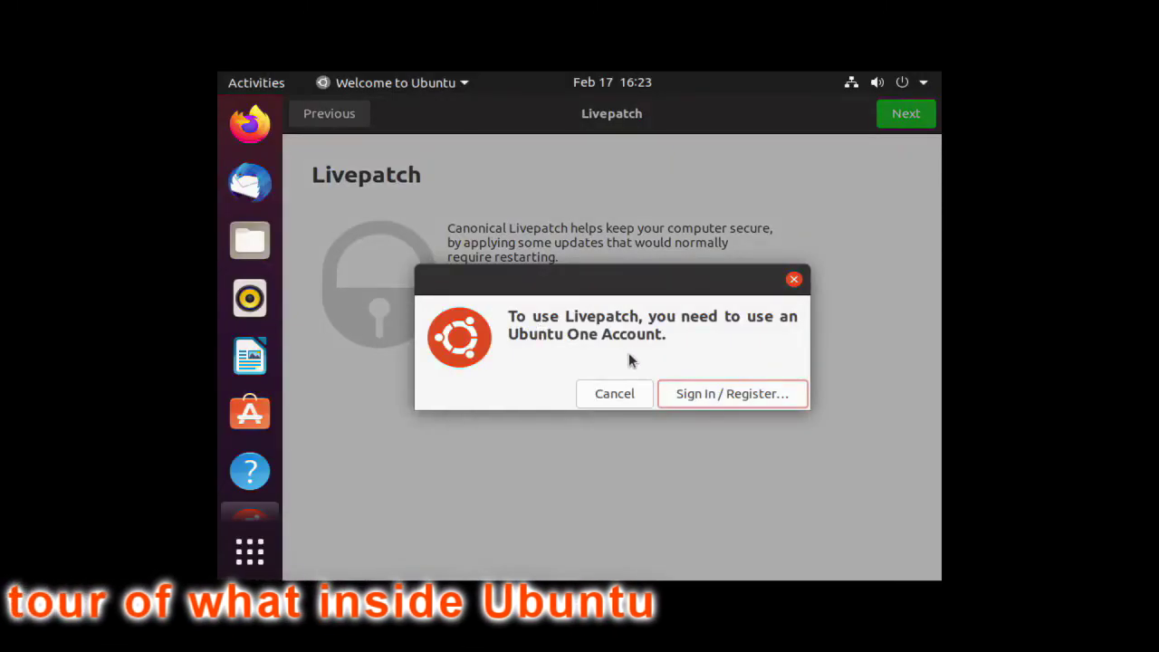
left_click(793, 279)
left_click(905, 113)
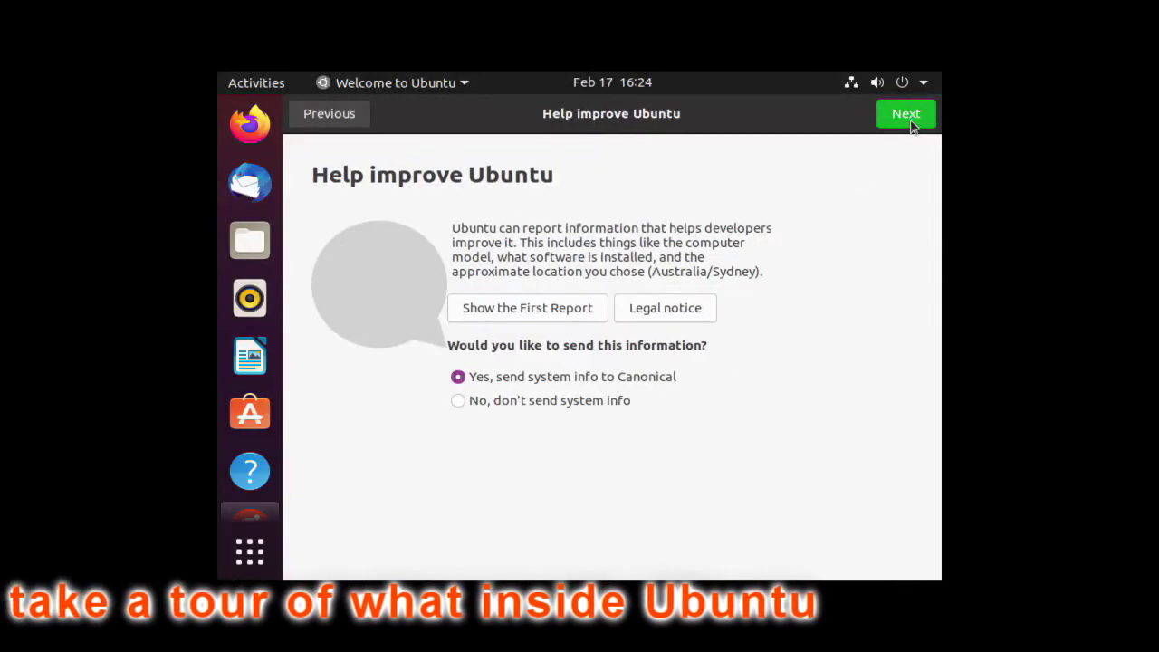
Step: Choose not to send system info and finish the welcome setup
left_click(458, 400)
left_click(906, 116)
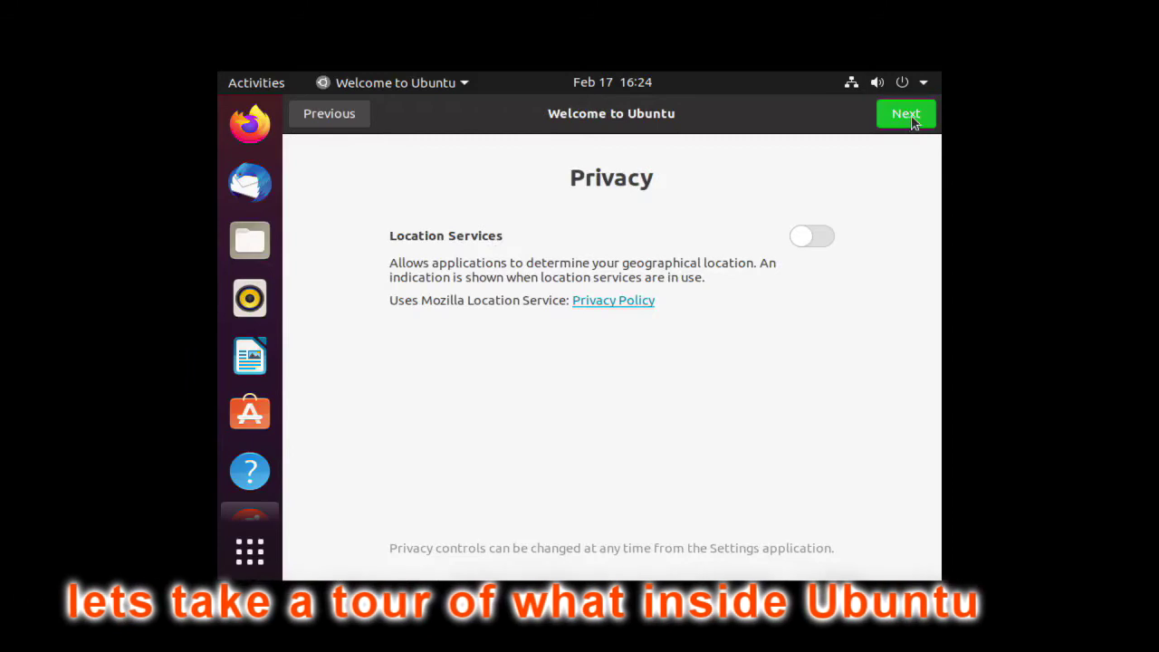
left_click(905, 115)
left_click(905, 115)
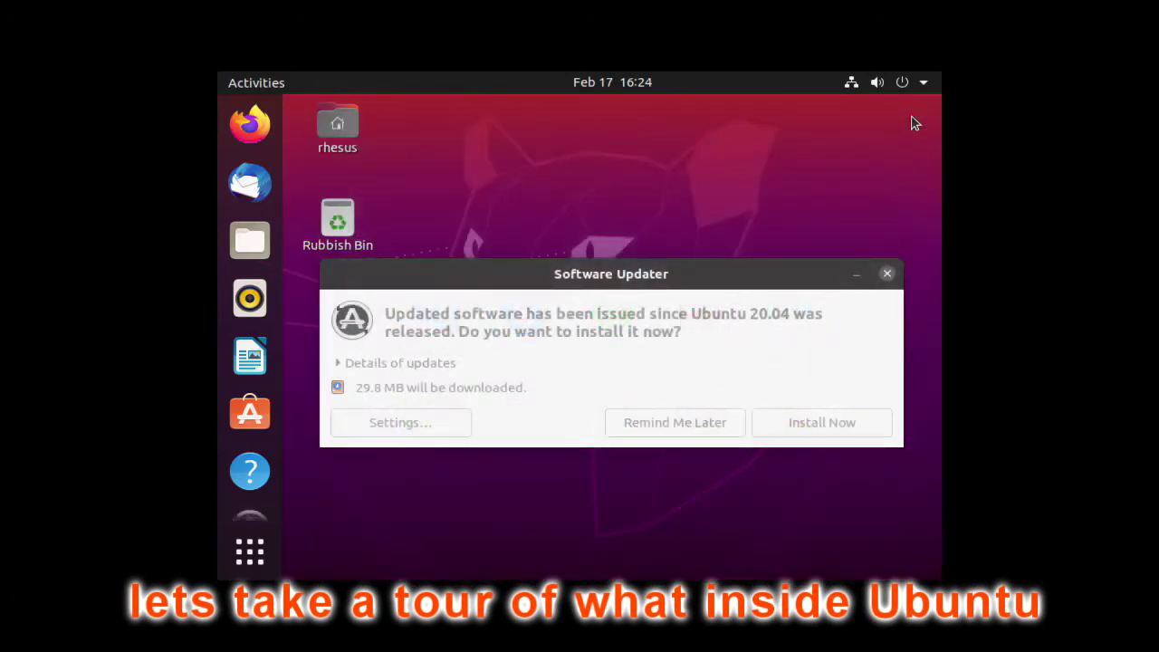
Step: Postpone the updates and open Software & Updates from the applications grid
left_click(828, 422)
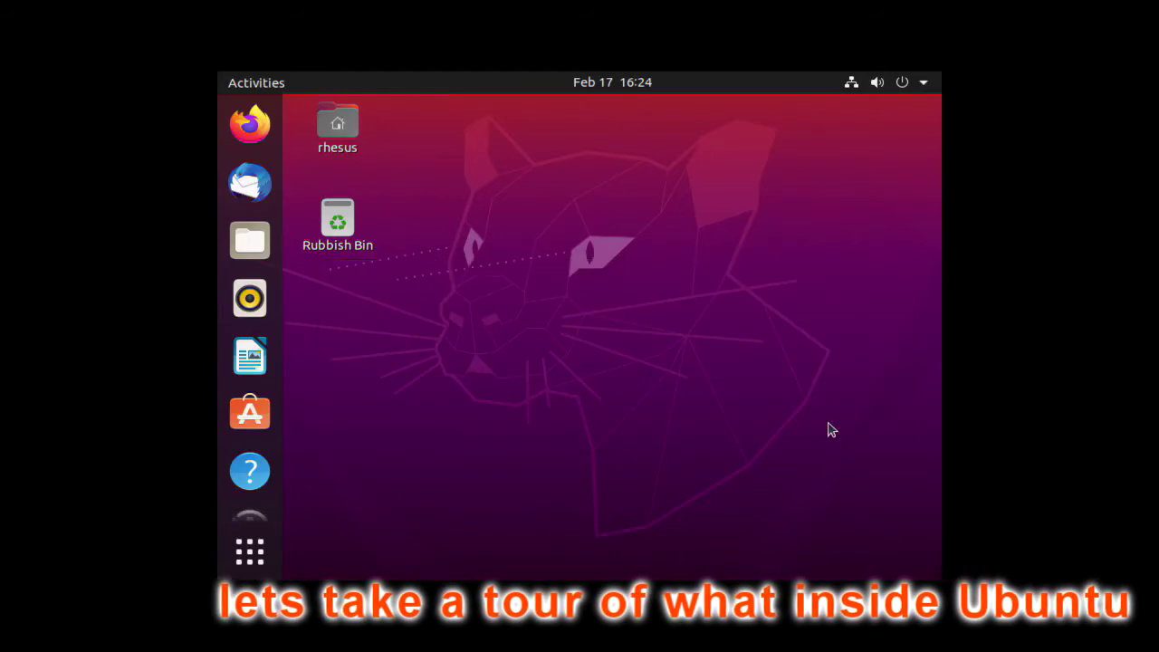
left_click(267, 548)
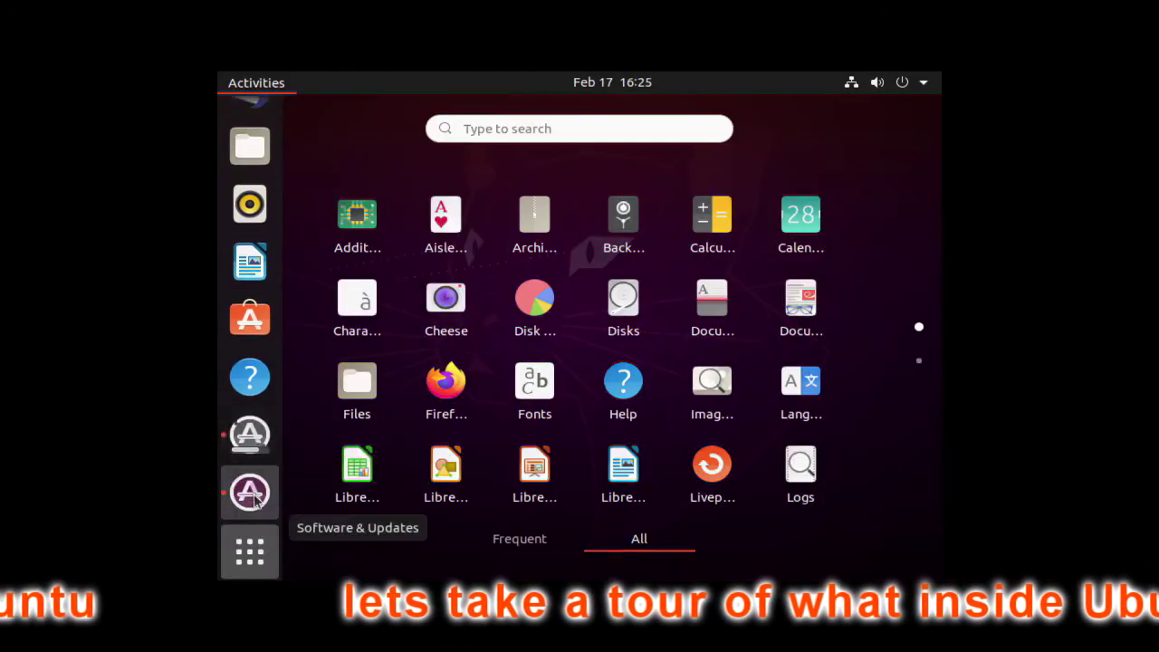
left_click(252, 492)
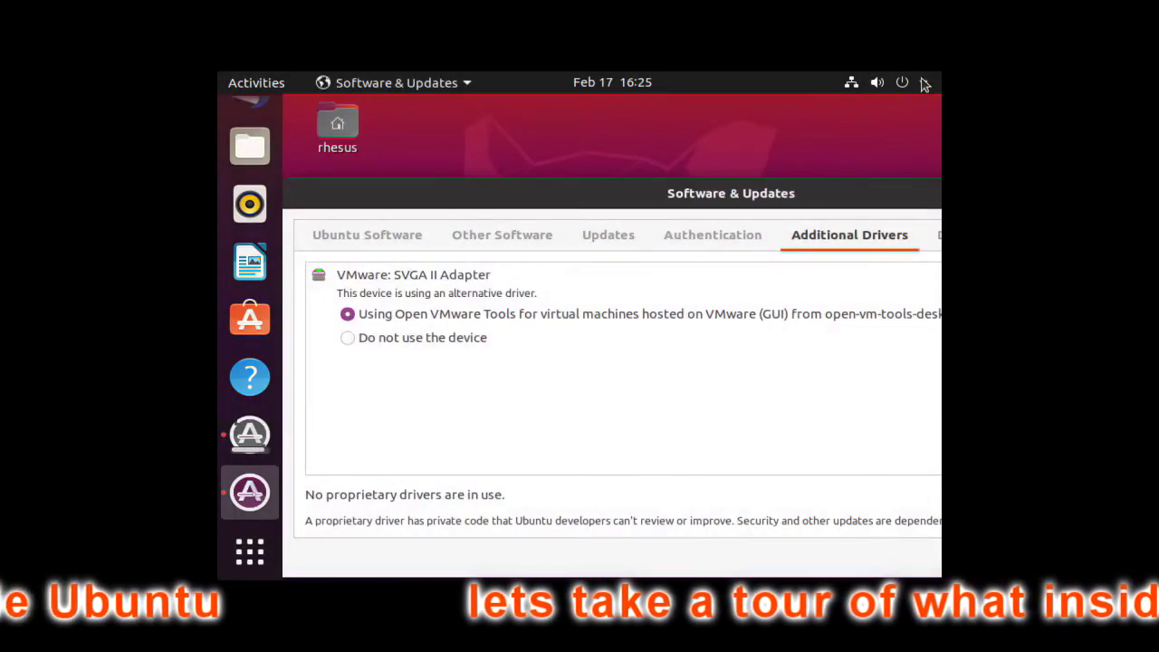
Step: Open Settings on the Network page from the system status menu
left_click(924, 84)
left_click(851, 83)
left_click(851, 87)
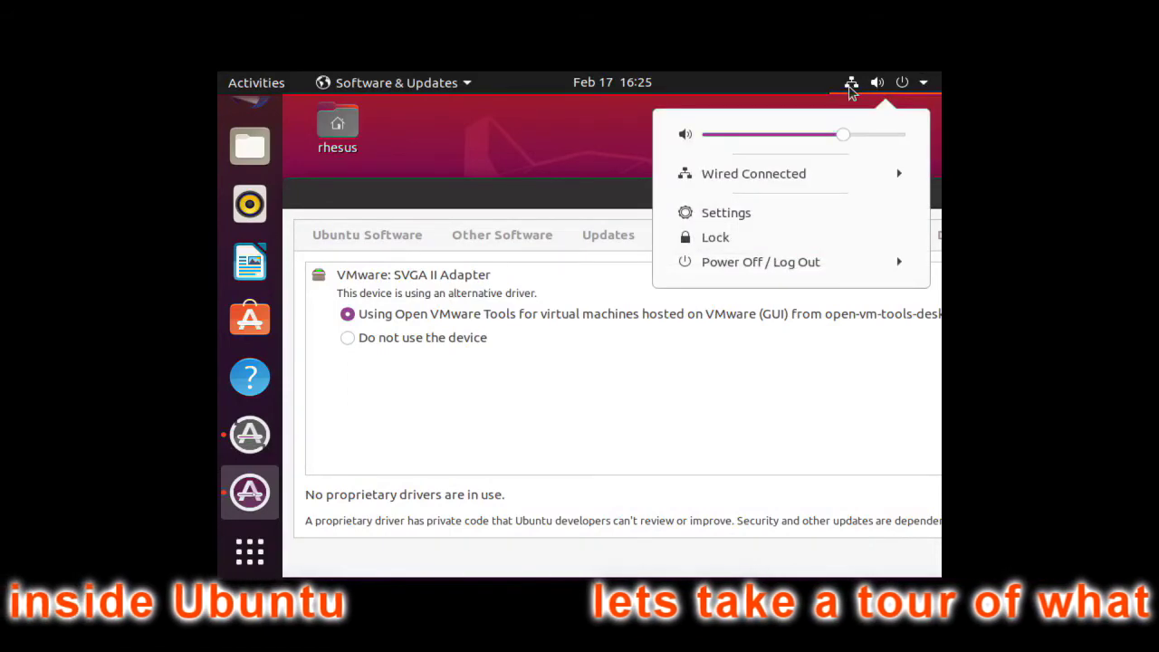
left_click(725, 213)
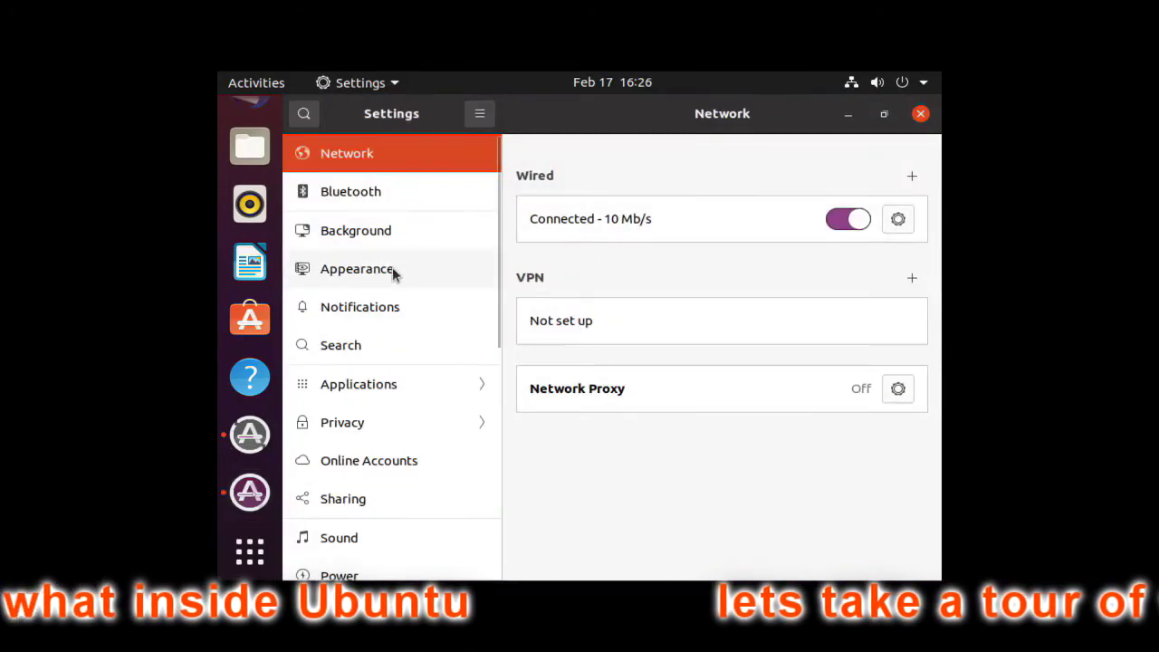
Step: Look through Appearance, Sound and Power settings before reaching Screen Display
left_click(392, 269)
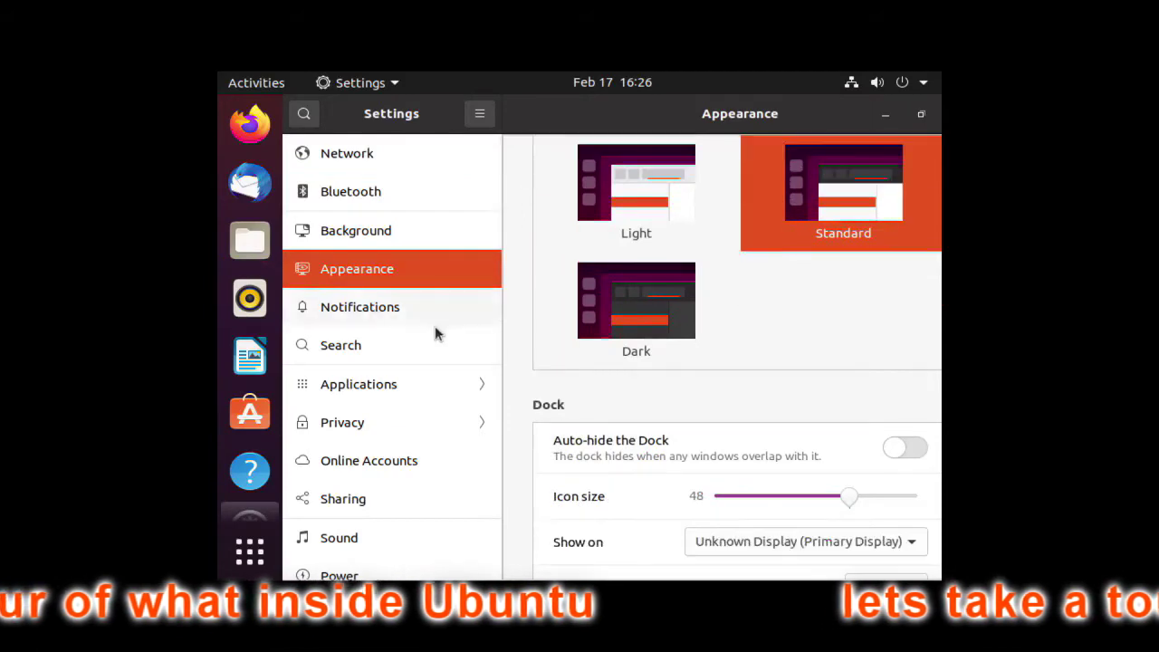
left_click(370, 537)
scroll(371, 534, "down", 1)
left_click(365, 530)
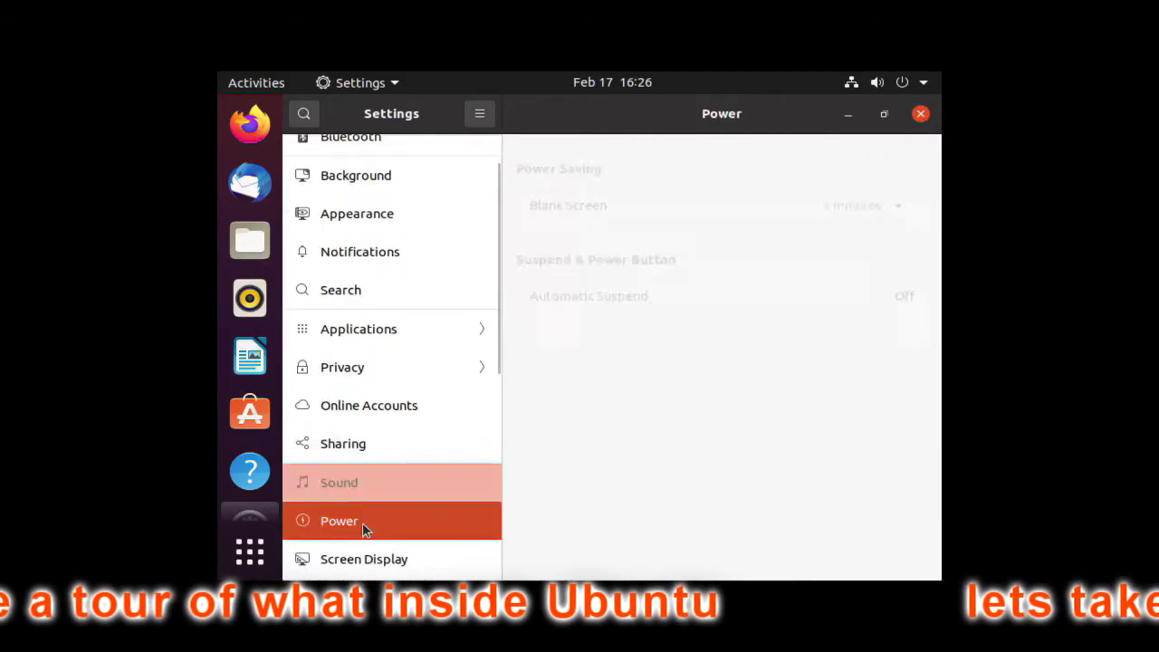
left_click(363, 558)
Step: Try 1920 × 1200 and 1024 × 768, then apply a 1280 × 800 (16:10) resolution
left_click(833, 256)
left_click(798, 299)
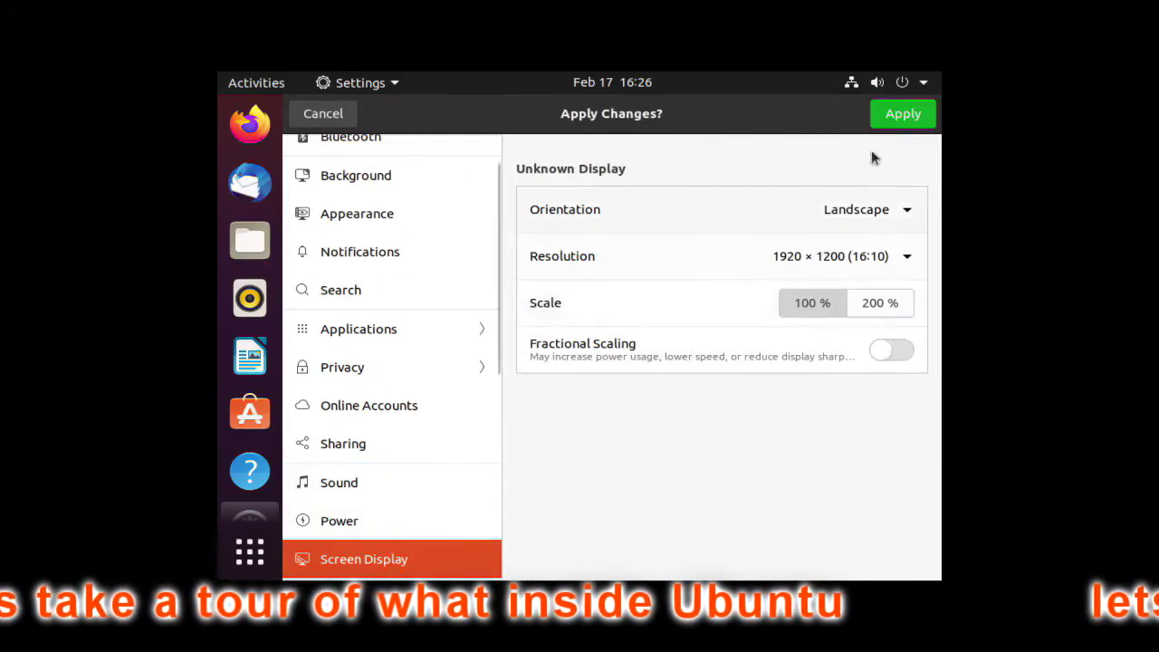
left_click(902, 113)
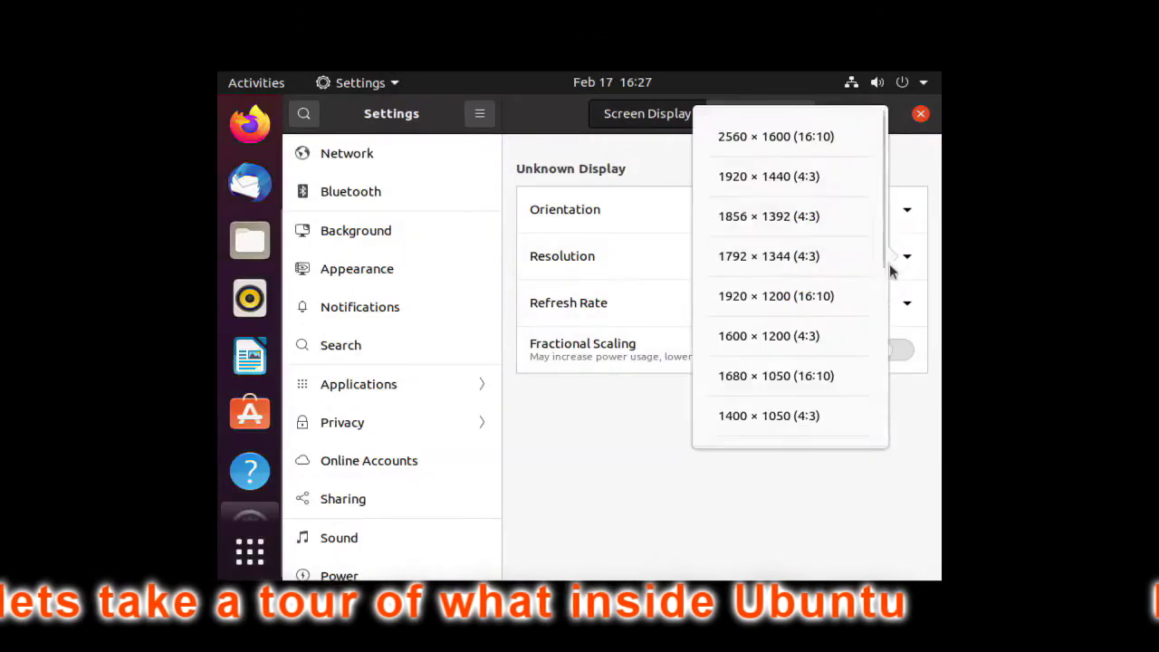
scroll(796, 317, "down", 3)
left_click(796, 425)
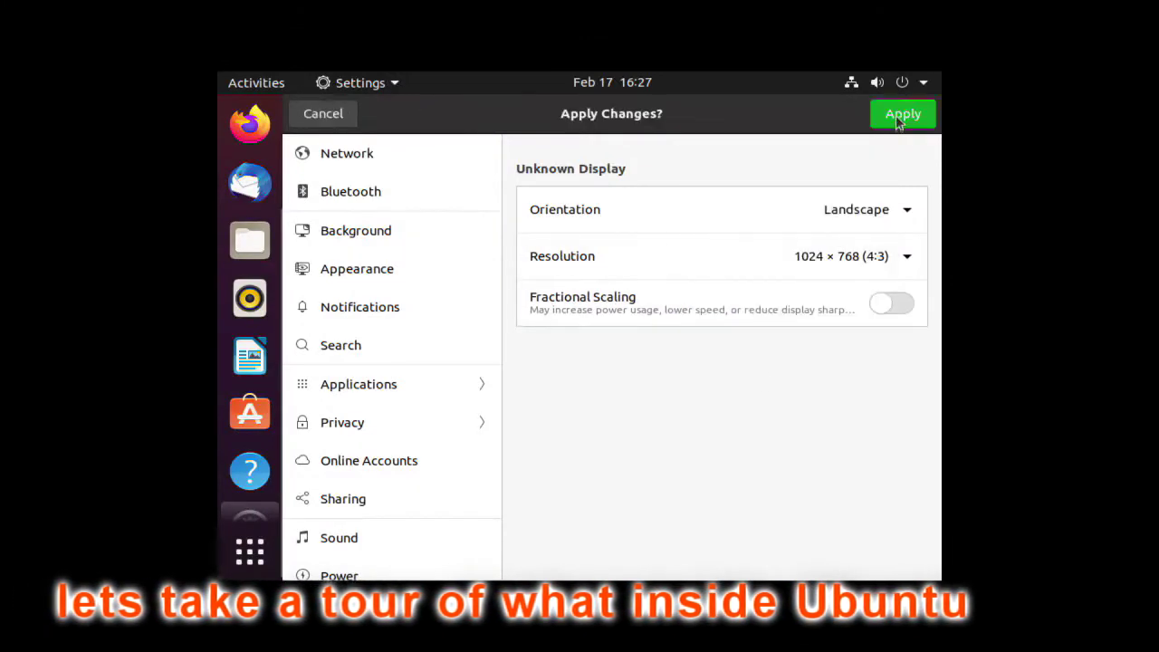
left_click(899, 123)
left_click(958, 185)
scroll(952, 389, "down", 5)
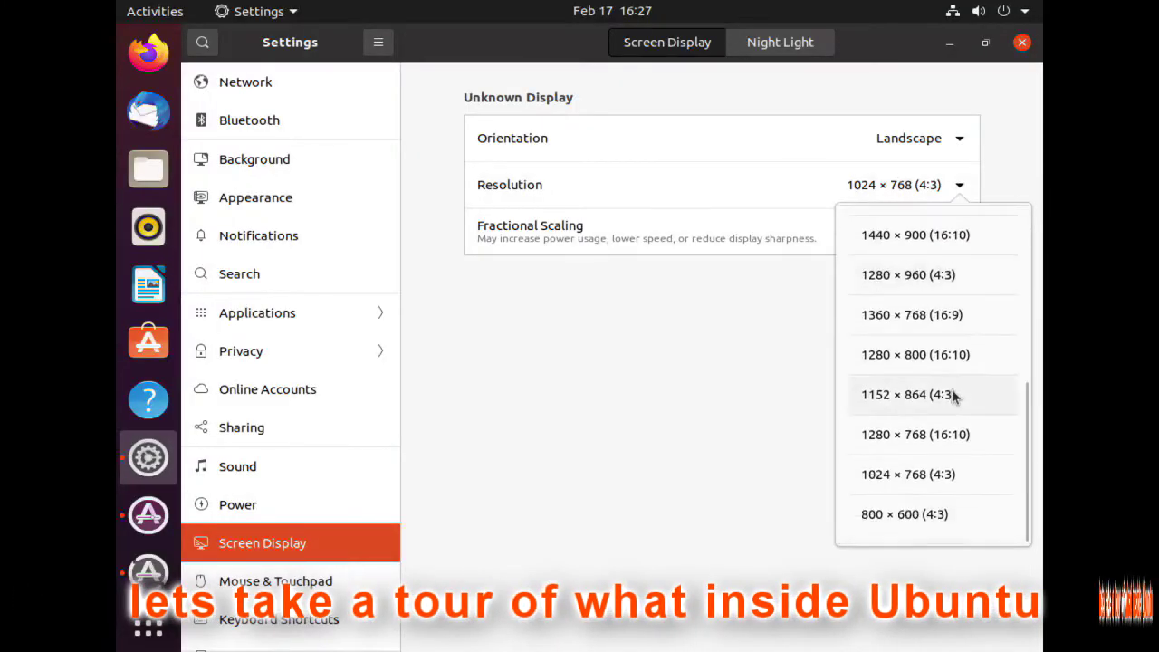
left_click(915, 355)
left_click(887, 41)
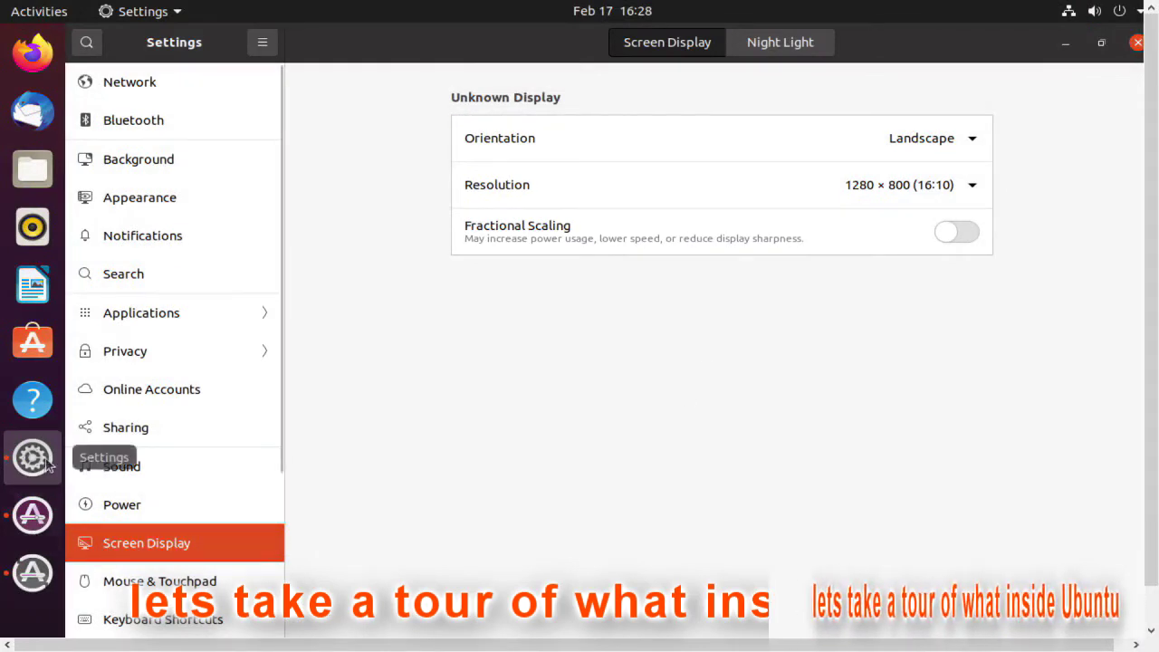
Step: Confirm with Software Updater that the system is up to date, then launch Ubuntu Software
left_click(262, 41)
left_click(32, 572)
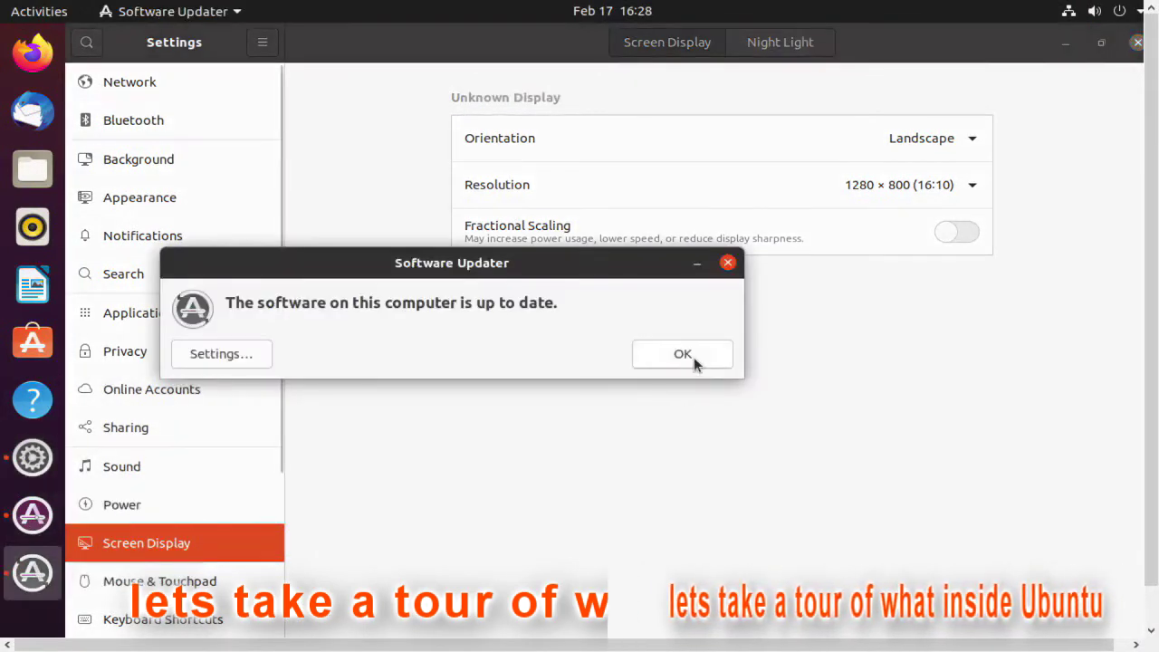
left_click(682, 354)
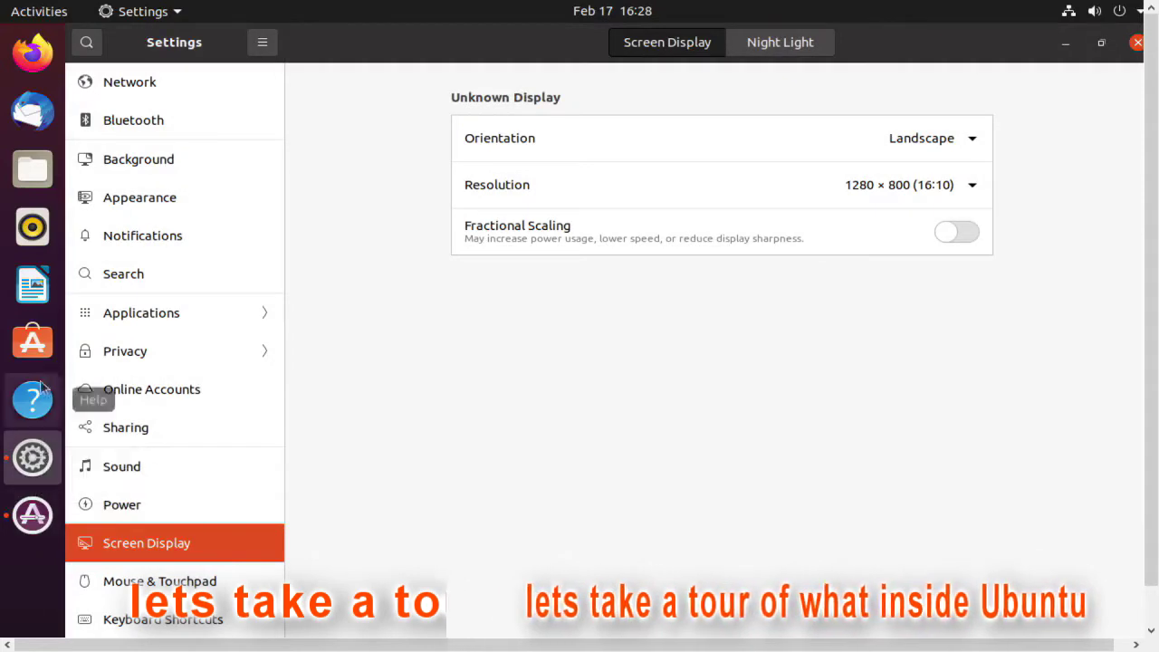
left_click(32, 341)
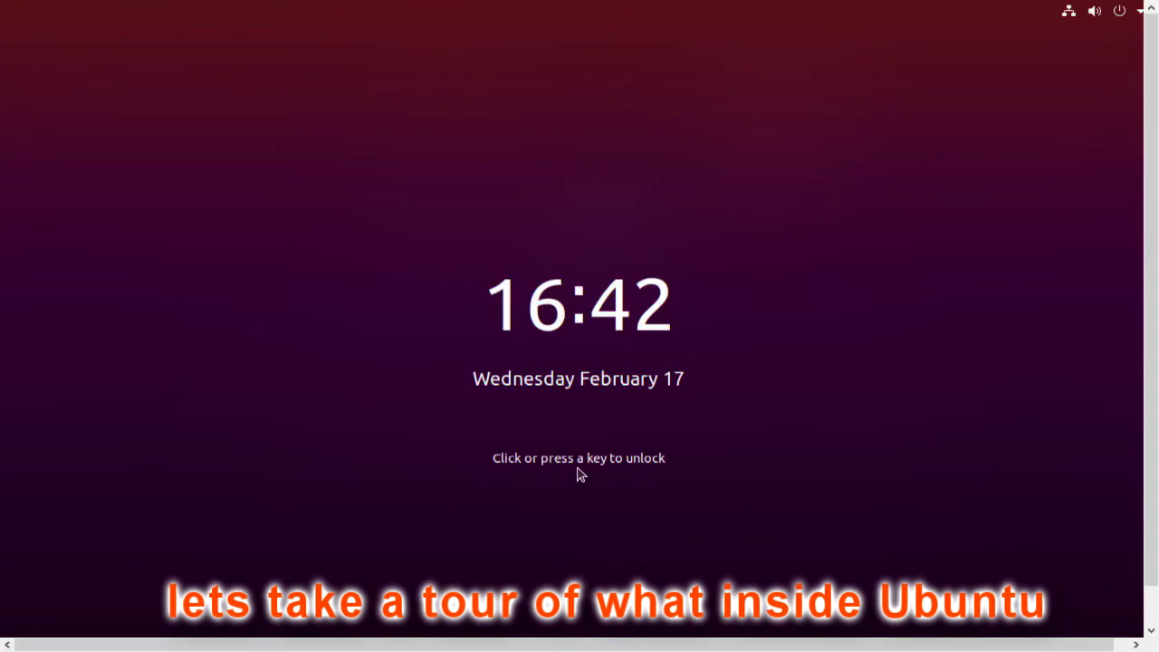
Step: Unlock the session with the account password and dismiss Writer's Tip of the Day
left_click(580, 475)
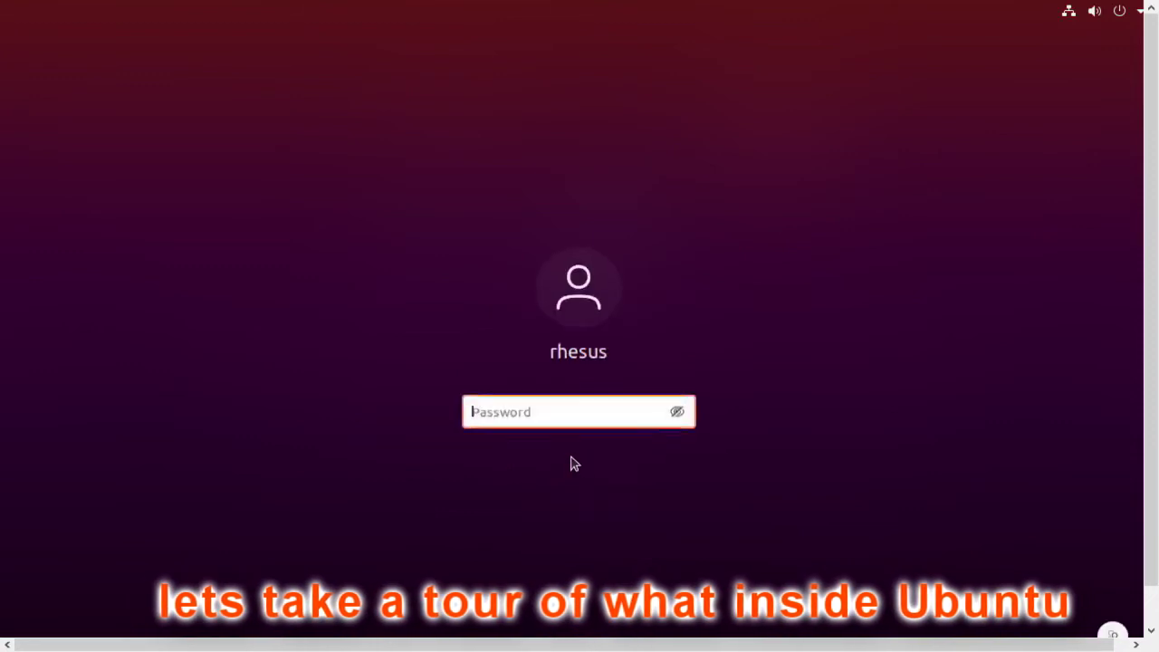
type("******")
key("Return")
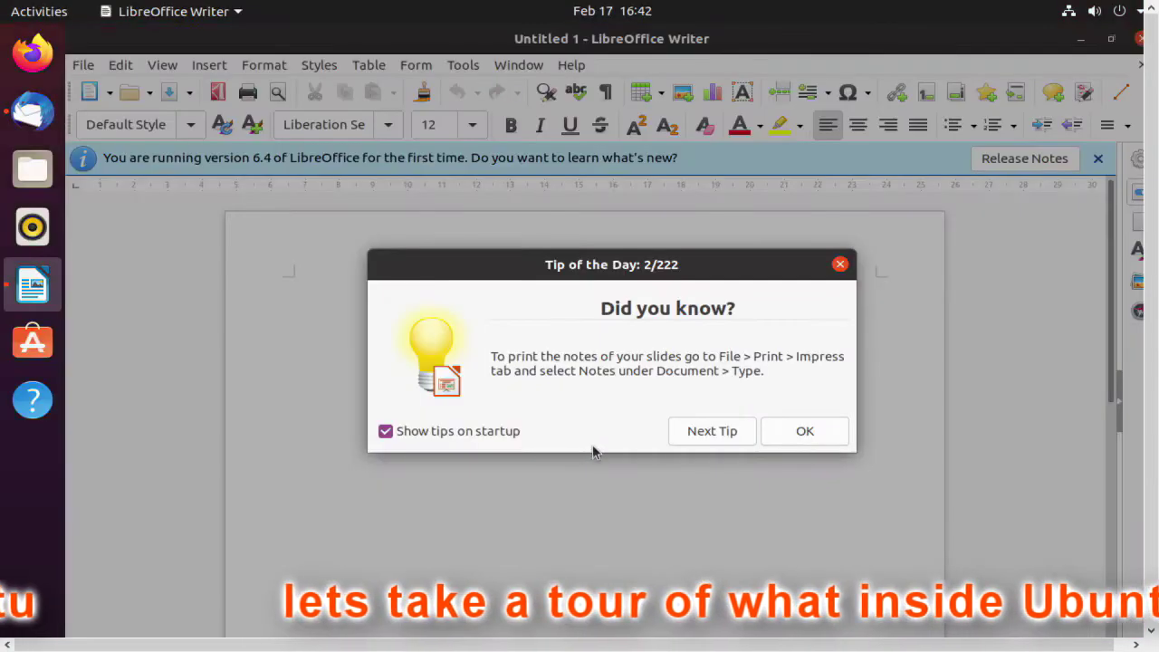
key("Return")
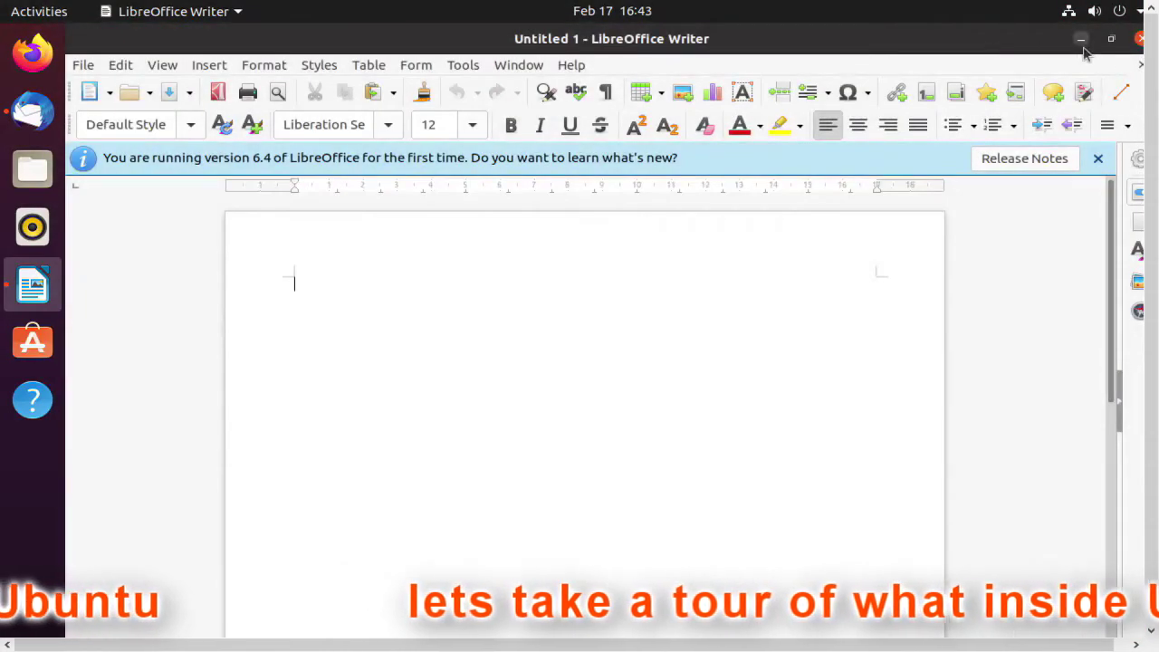
Step: Close the Writer and Thunderbird windows, then open and close Ubuntu Software
left_click(1139, 39)
left_click(1139, 39)
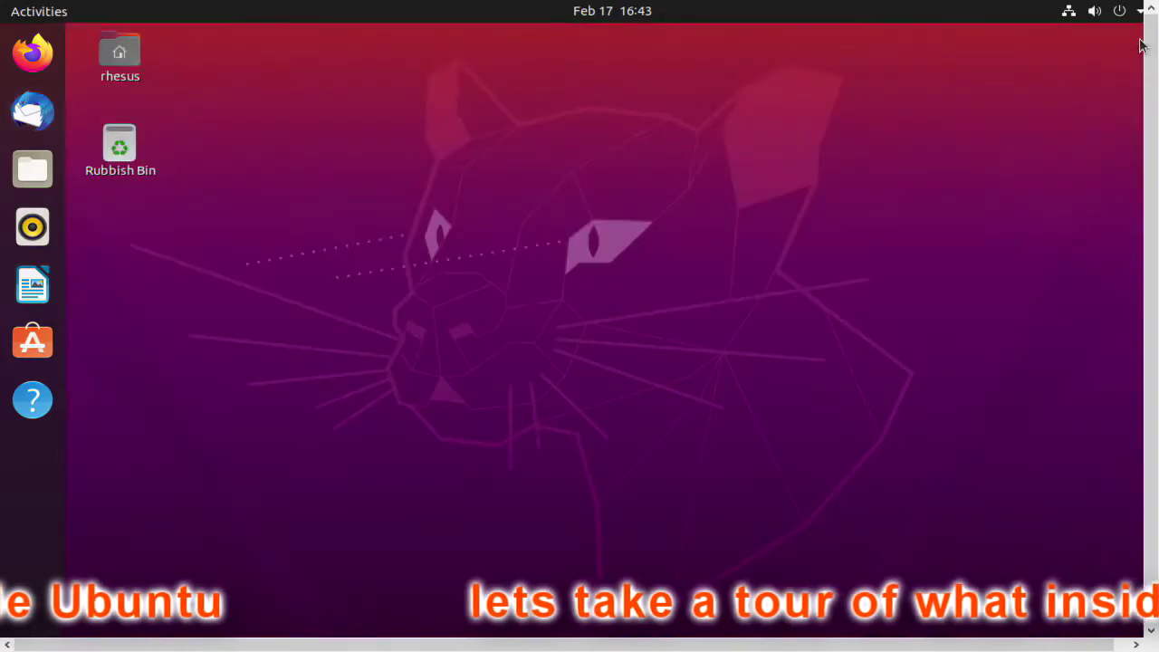
left_click(32, 341)
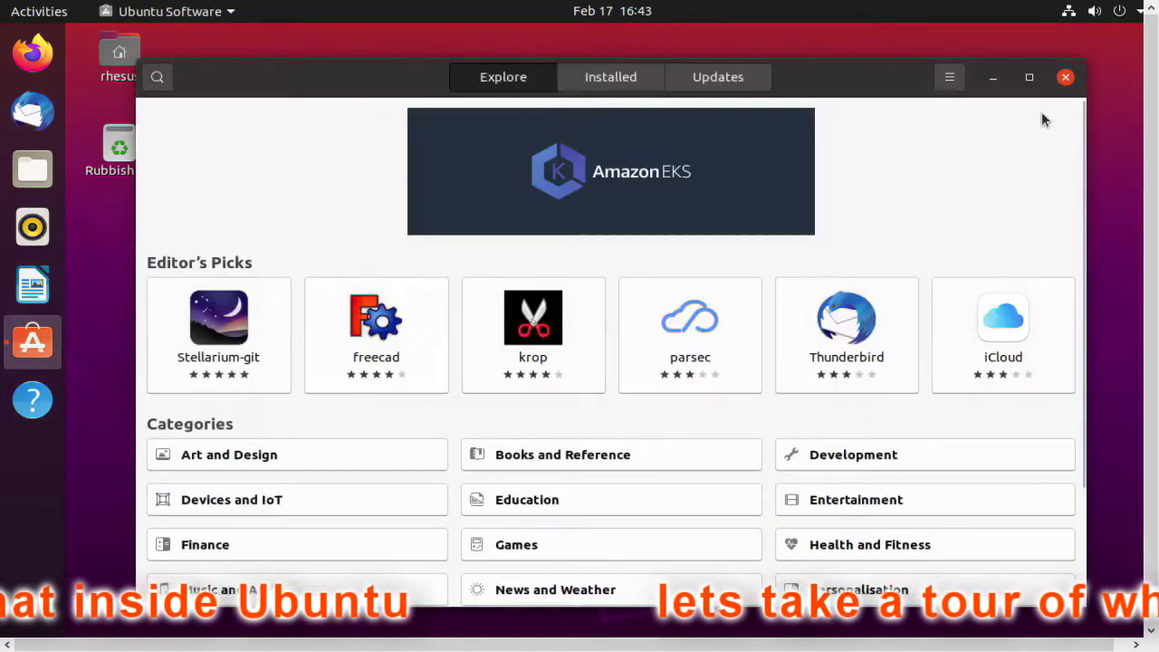
left_click(1065, 76)
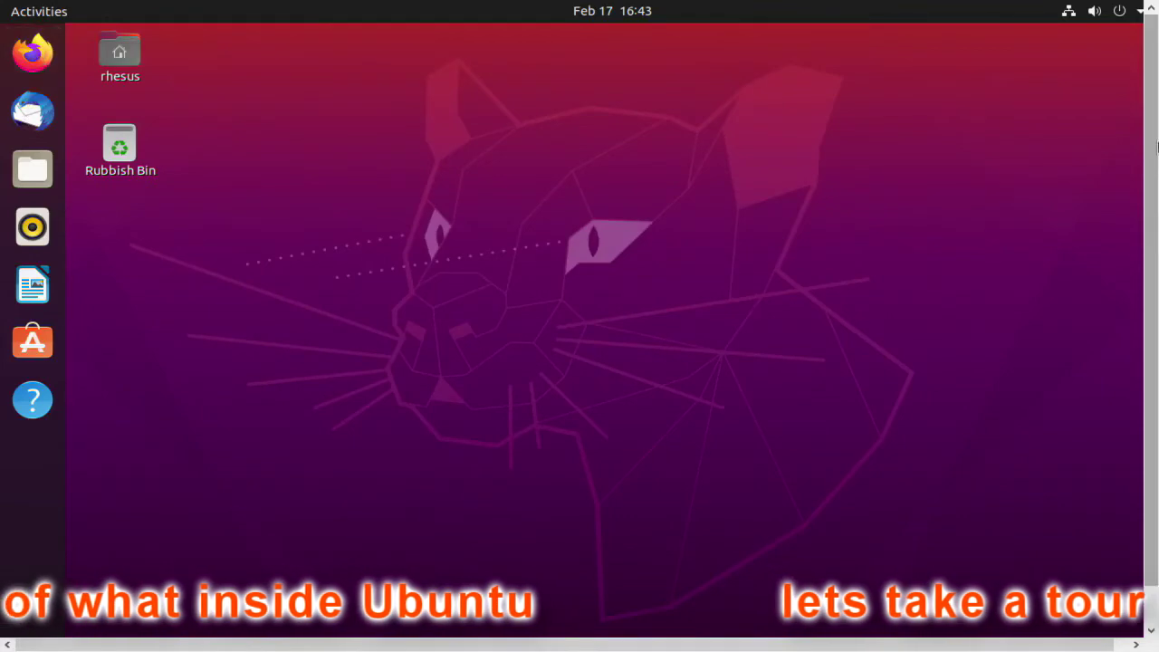
Step: Review Ubuntu Software's installed apps and updates, then close it and open the Home folder in Files
left_click(1120, 13)
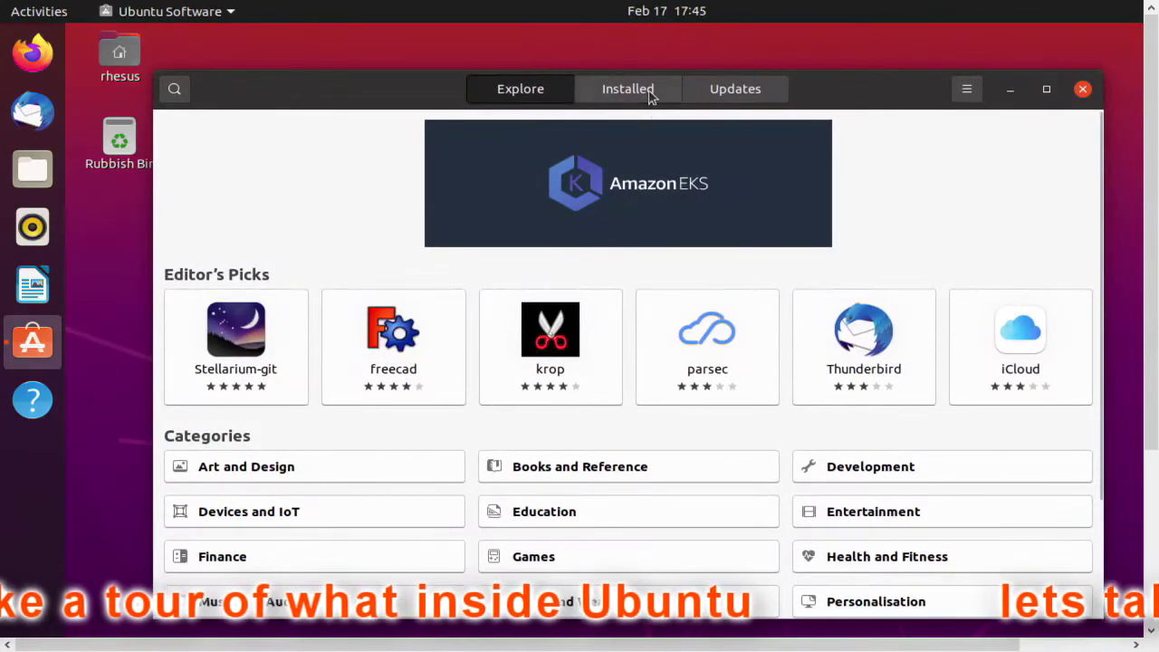
left_click(649, 97)
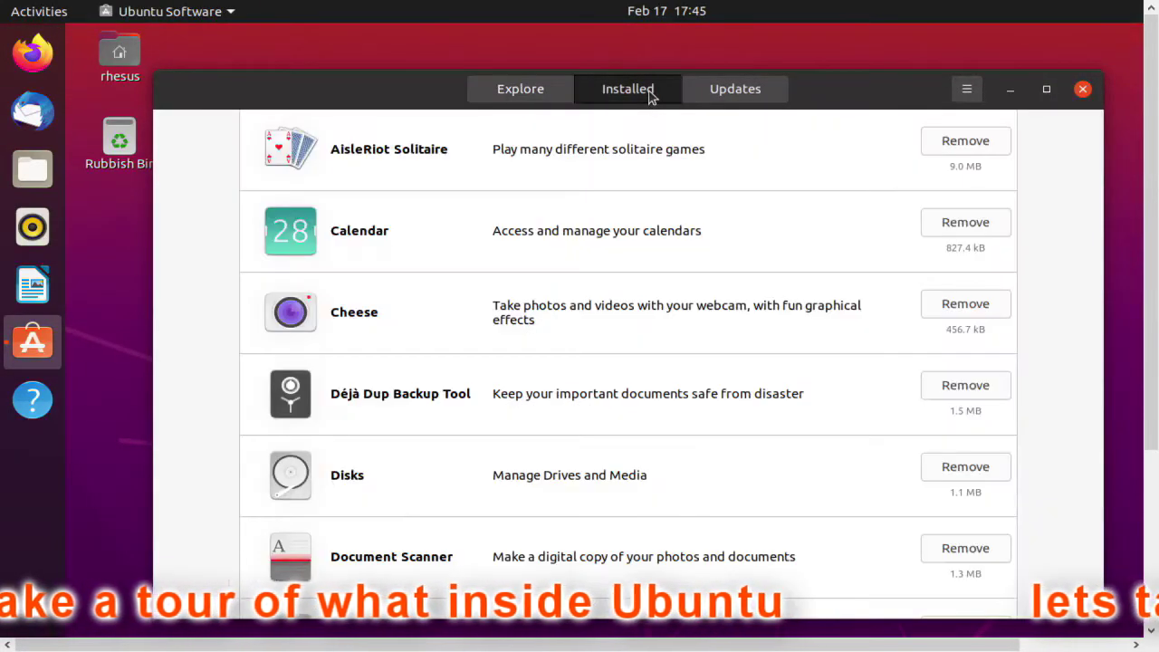
left_click(751, 93)
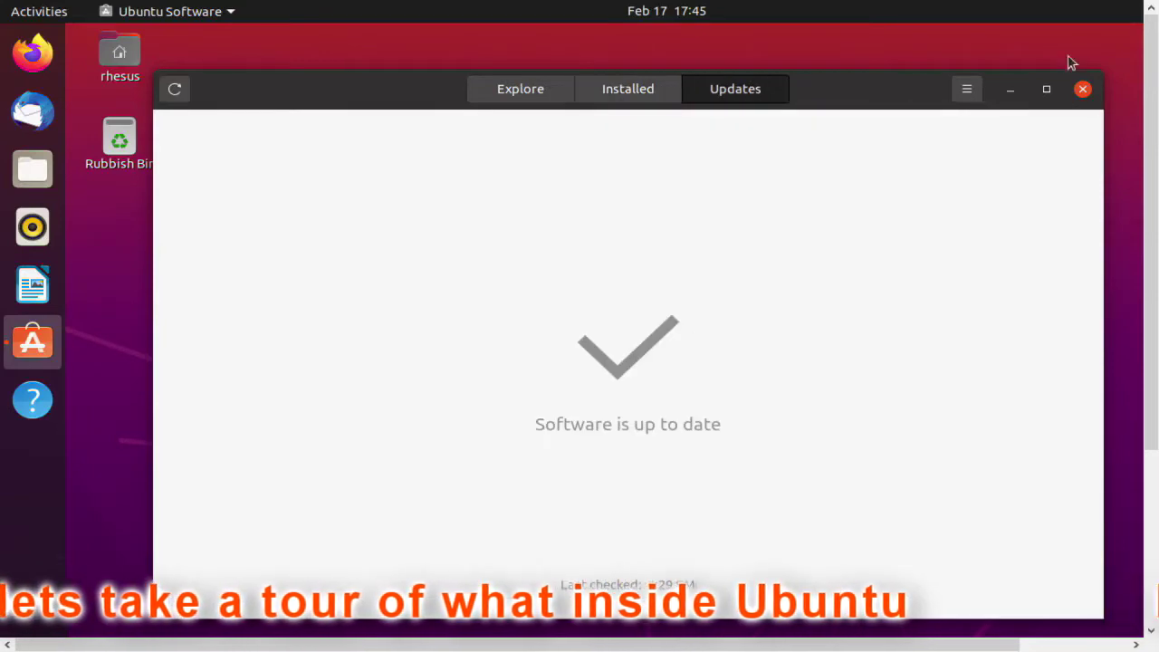
left_click(1082, 89)
left_click(33, 169)
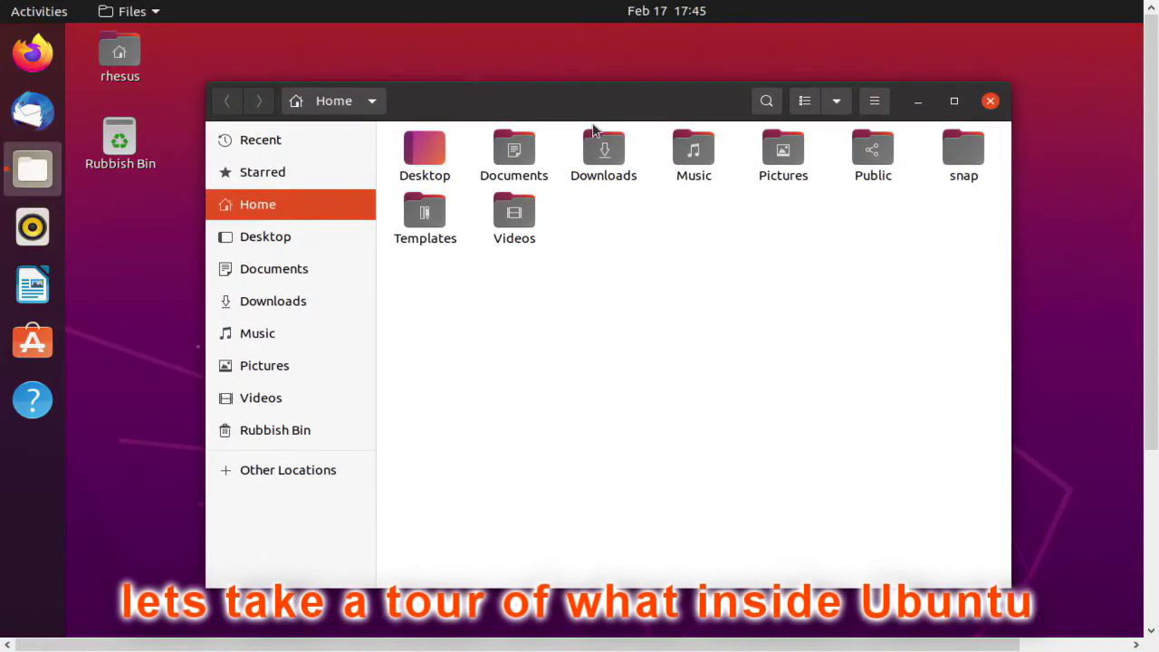
Step: Browse the empty Desktop, Downloads, Music and Videos folders in Files, then close Files
left_click(256, 235)
left_click(263, 208)
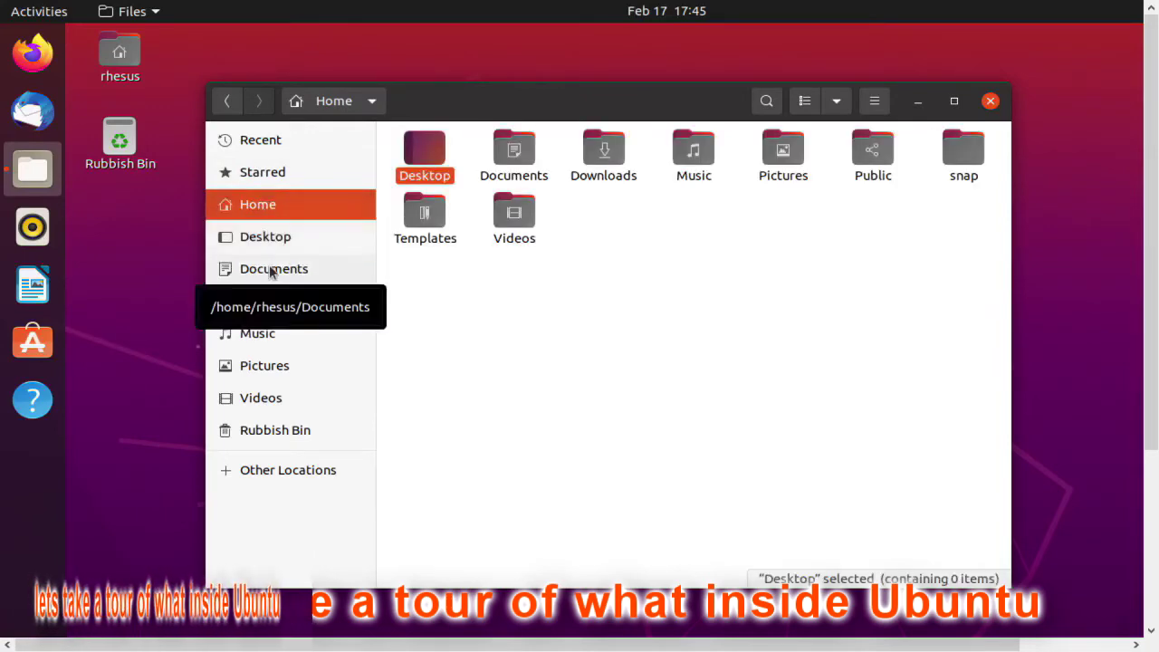
left_click(277, 302)
left_click(282, 334)
left_click(286, 397)
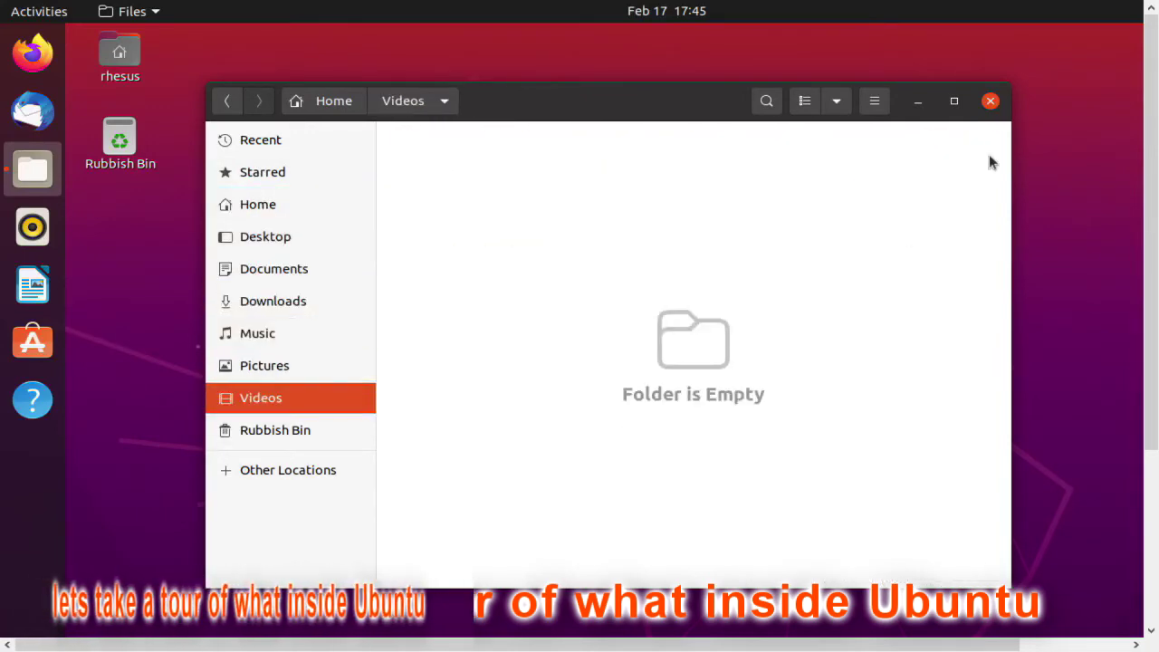
left_click(321, 101)
left_click(990, 100)
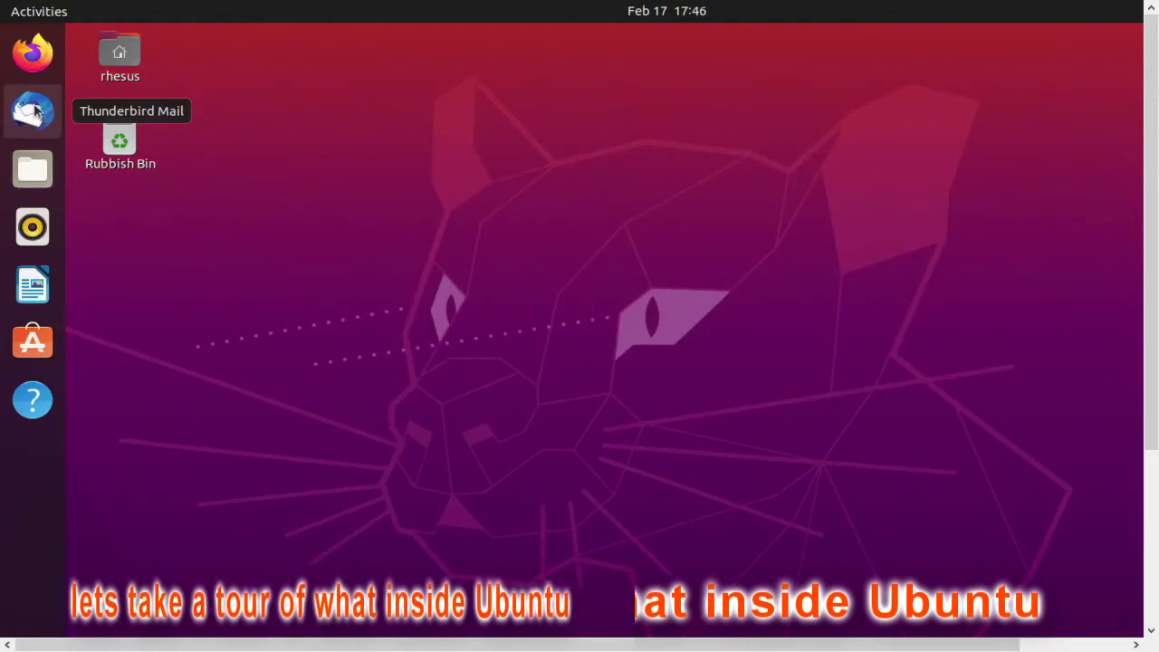
Step: Open and close Rhythmbox, then bring up the Ubuntu Desktop Guide and scroll through it
left_click(39, 234)
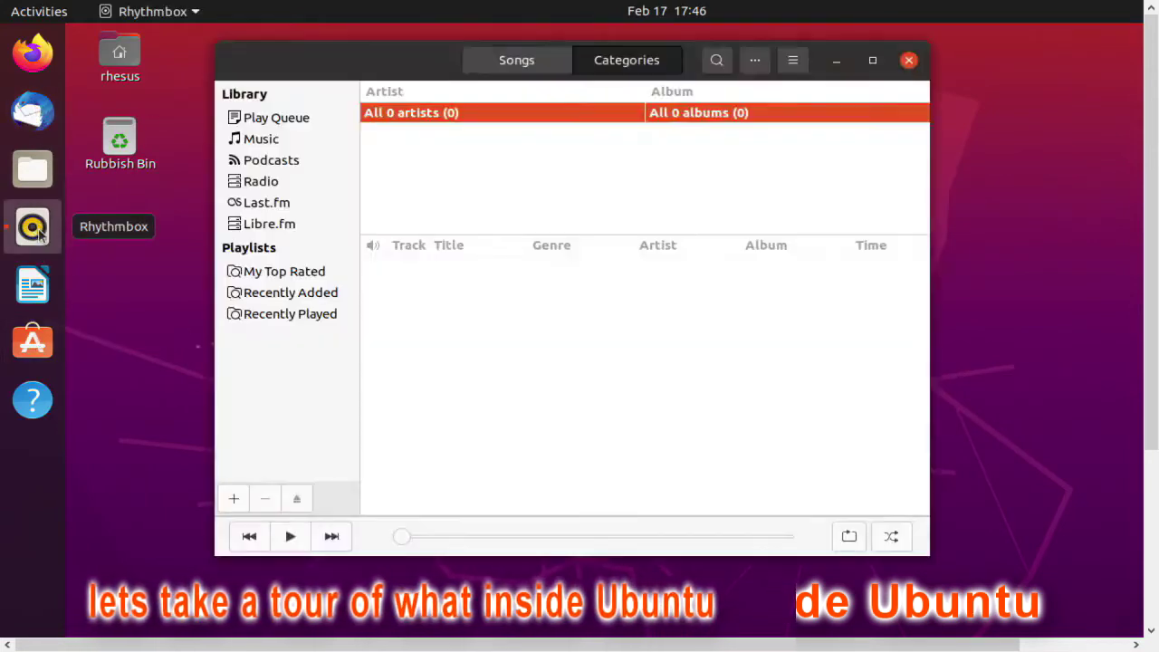
left_click(909, 58)
left_click(34, 401)
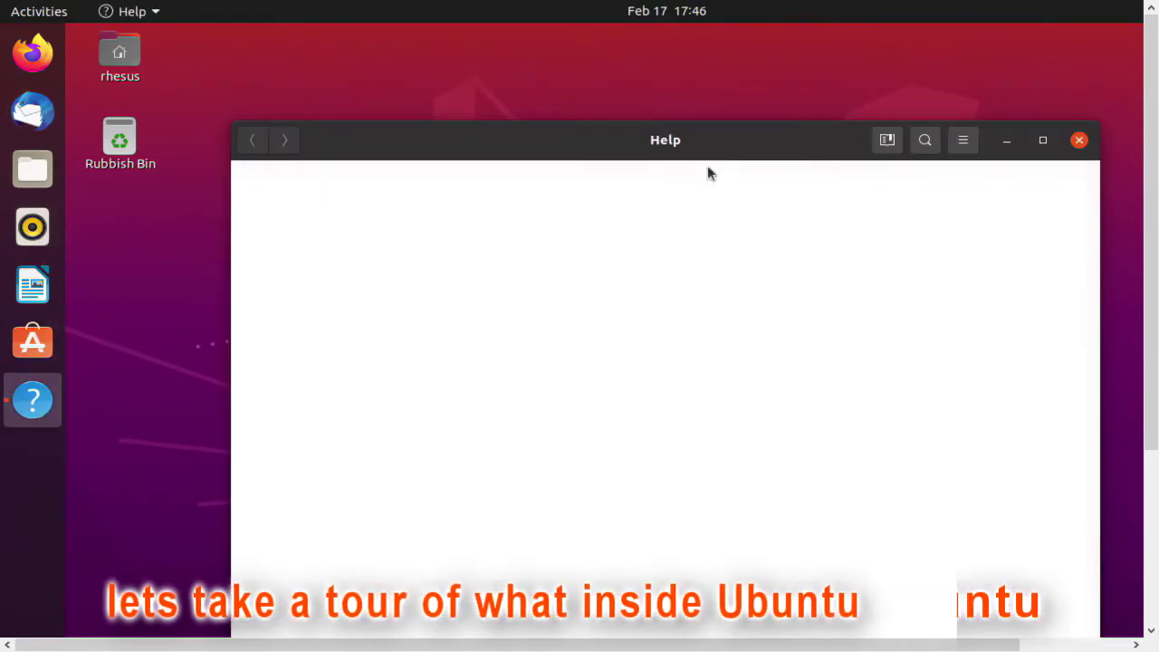
scroll(426, 257, "down", 1)
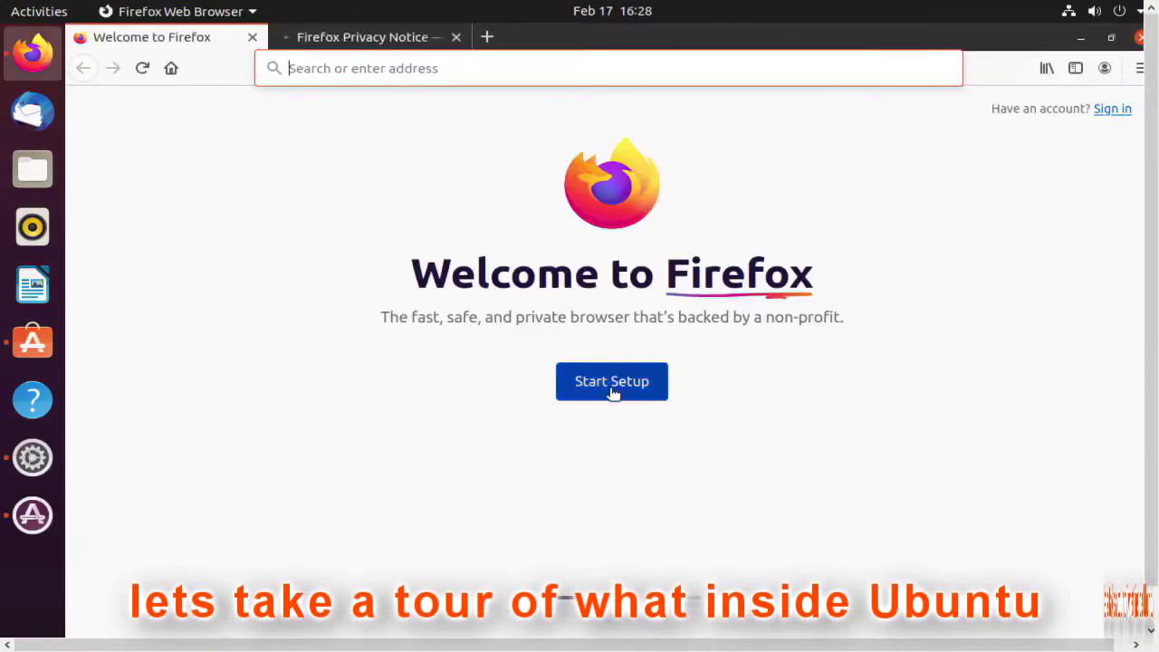
Step: Get past the Firefox welcome setup without choosing a theme, and open YouTube from the top sites
left_click(612, 391)
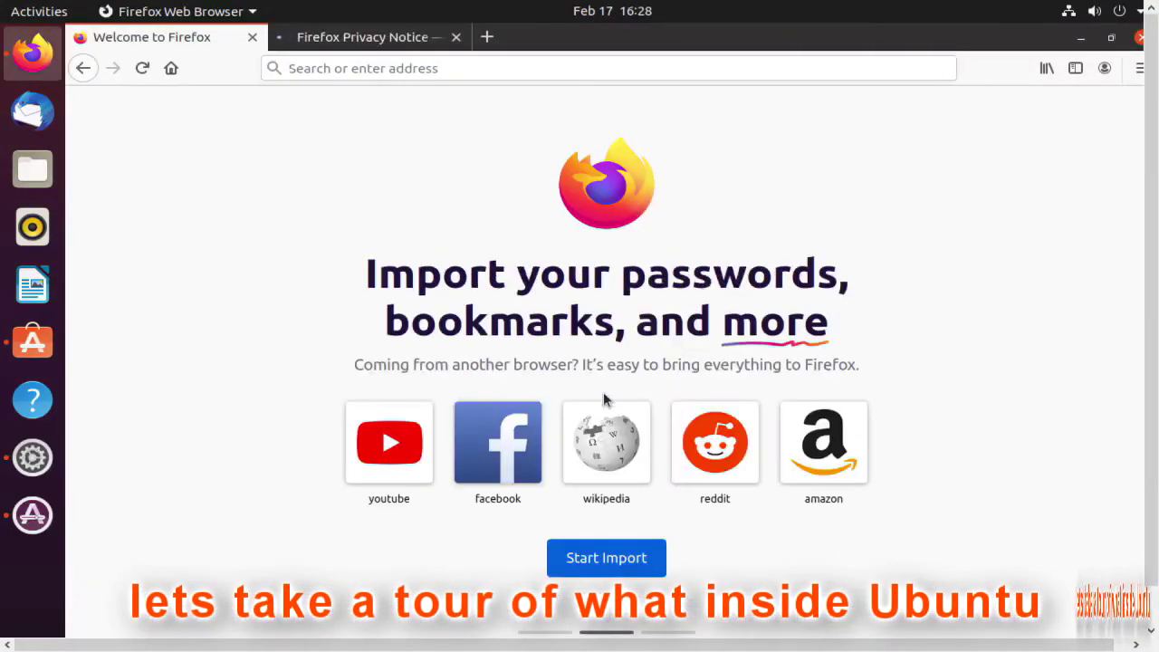
left_click(580, 595)
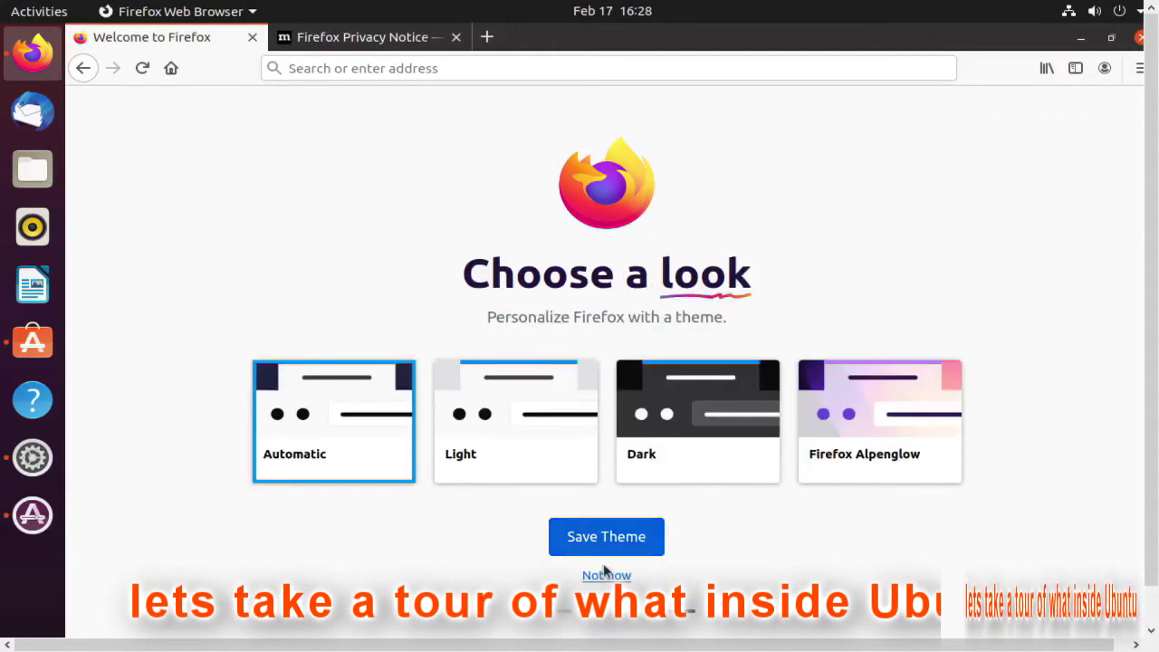
left_click(606, 575)
left_click(256, 297)
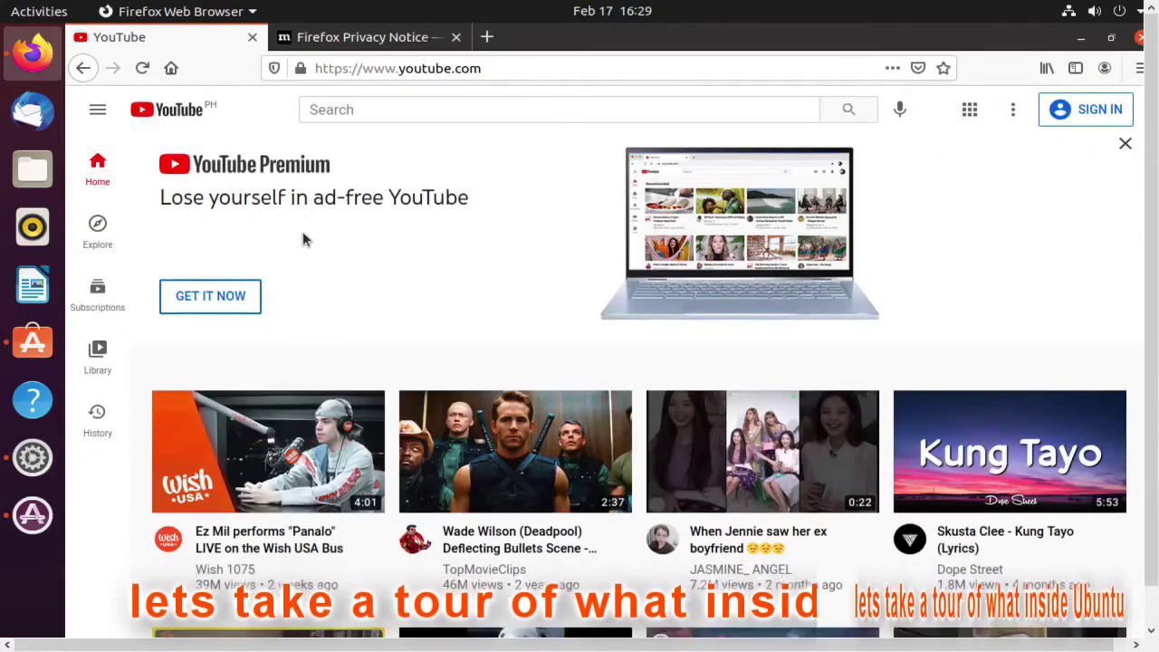
Step: Scroll down through YouTube's recommended videos, then quit Firefox with Ctrl+Q
scroll(302, 234, "down", 10)
scroll(303, 242, "down", 10)
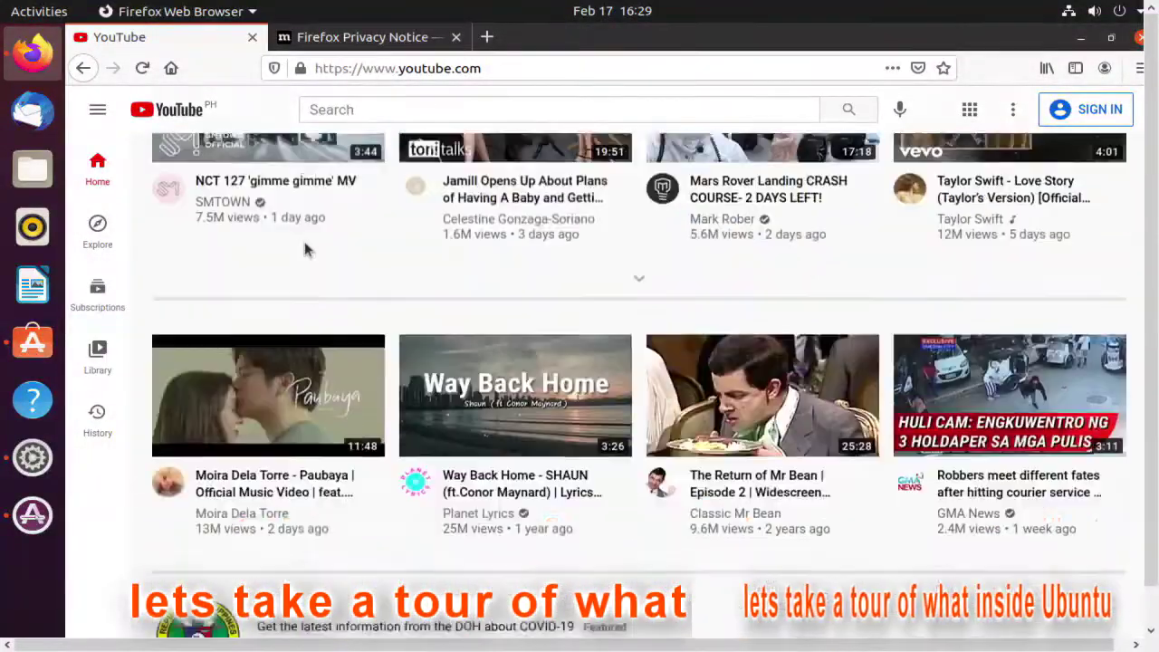
scroll(311, 251, "down", 10)
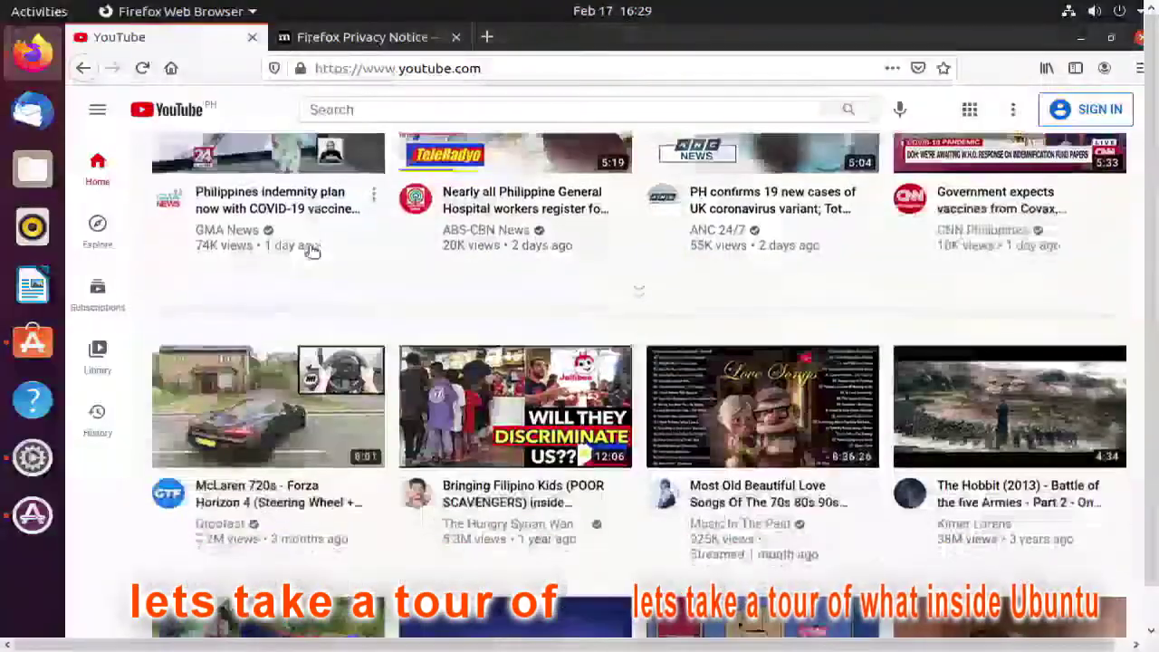
scroll(330, 267, "down", 5)
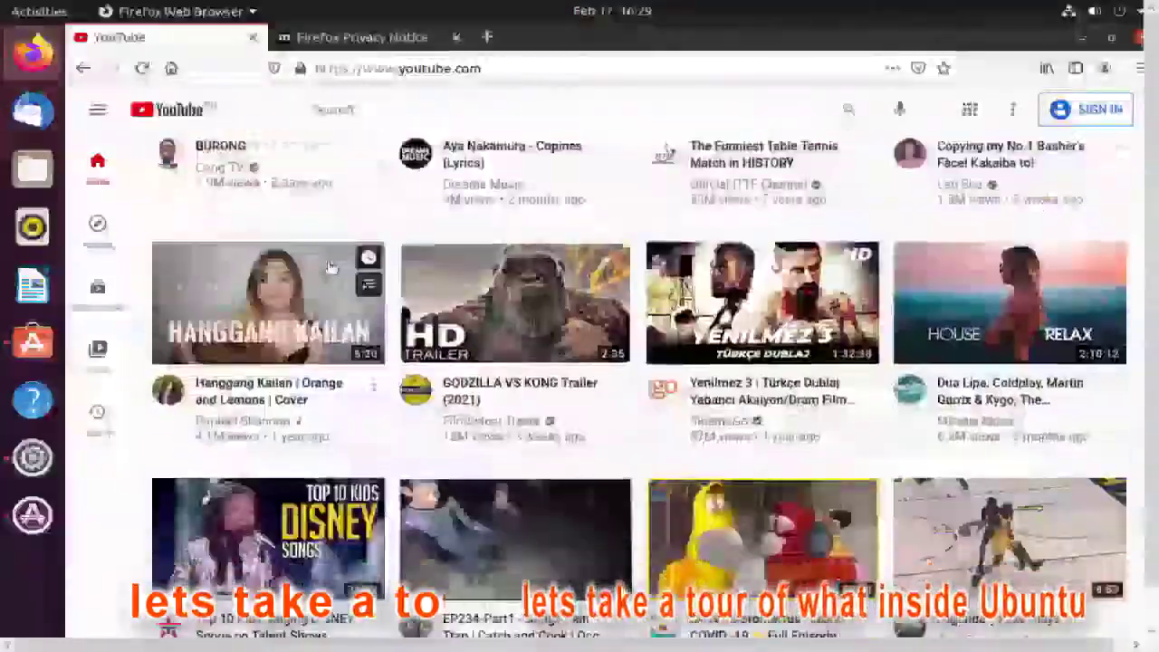
key("ctrl+q")
Step: Confirm quitting Firefox, close Ubuntu Software and Settings, reopen and close the store, then launch Thunderbird
left_click(771, 404)
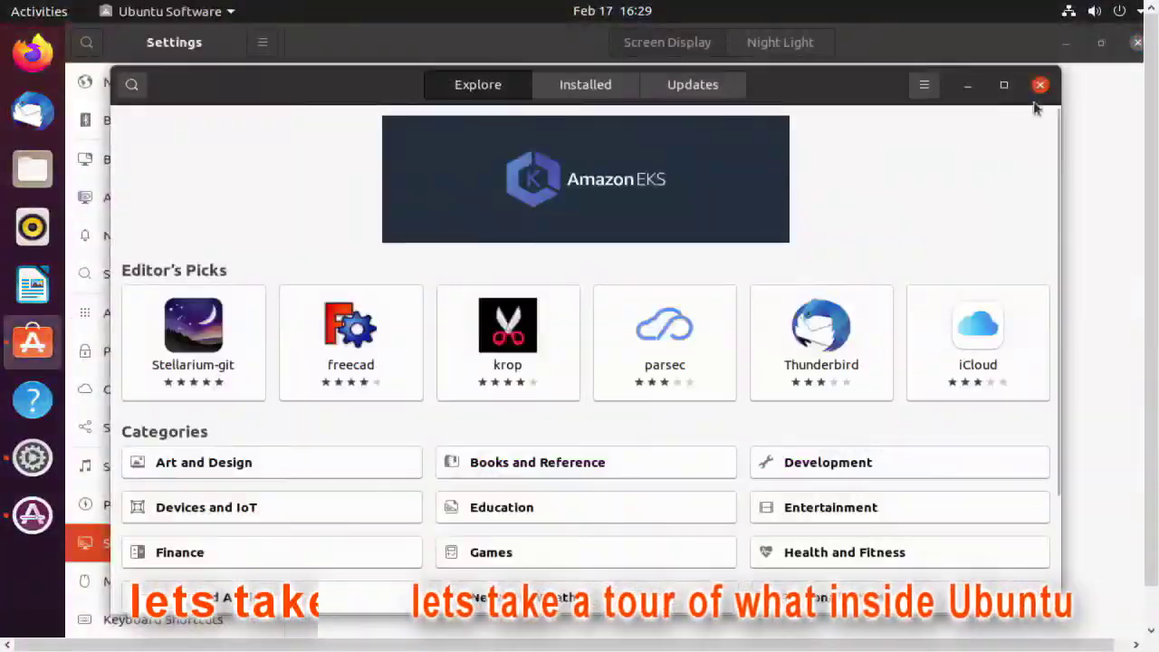
left_click(1039, 85)
left_click(1137, 43)
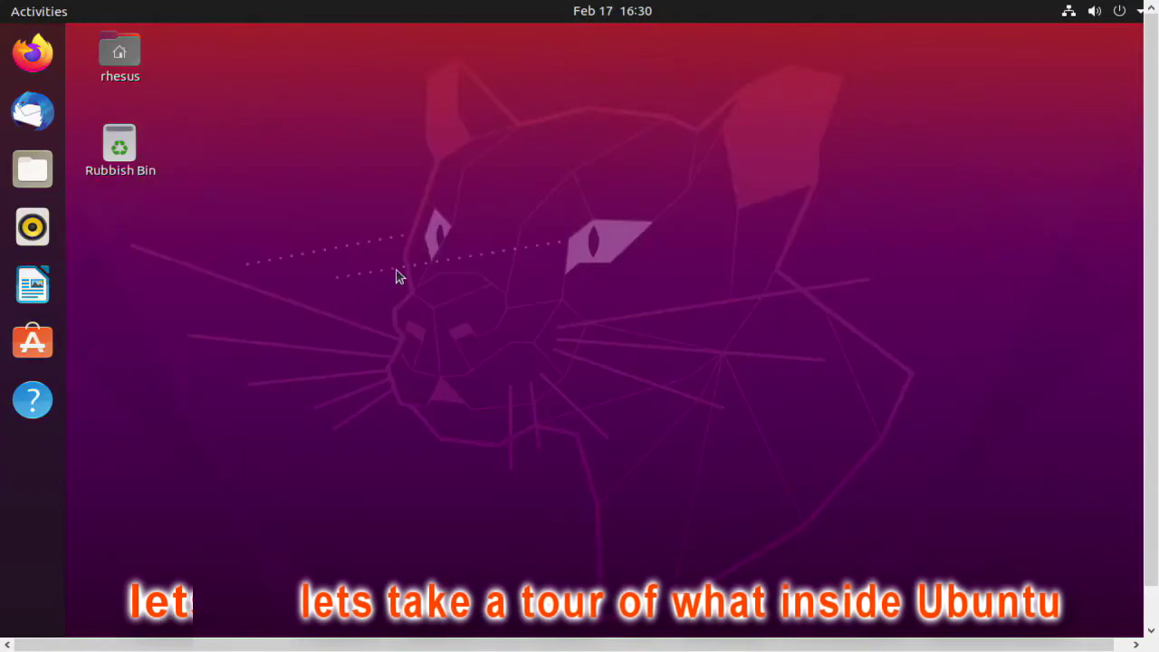
left_click(36, 333)
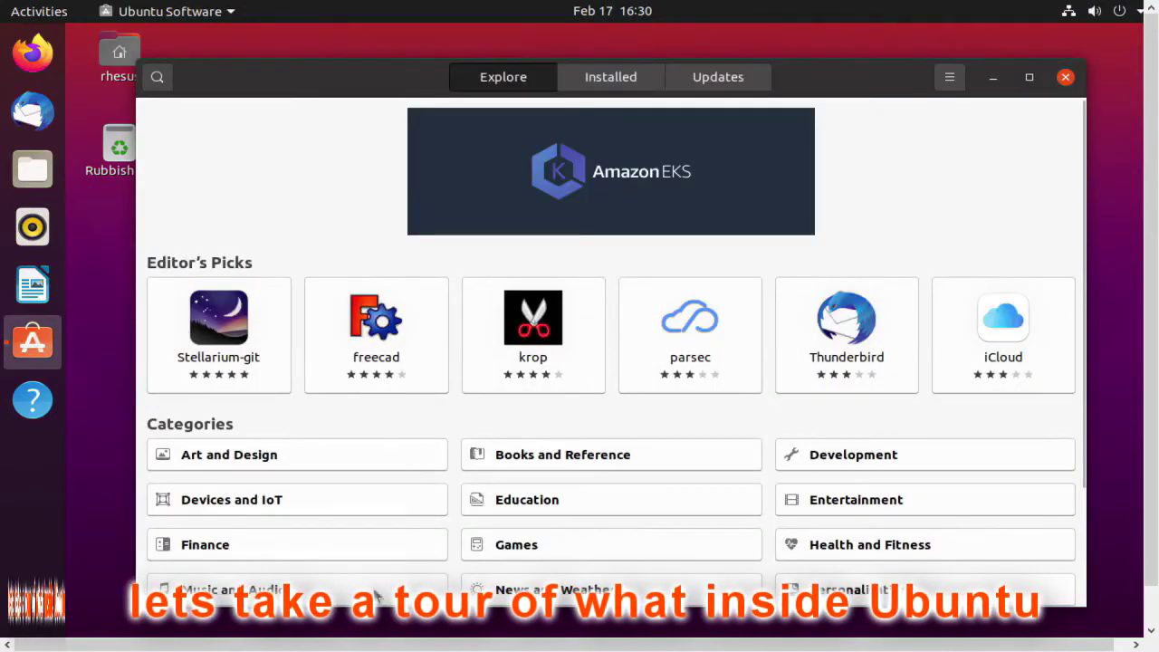
left_click(1066, 76)
left_click(33, 111)
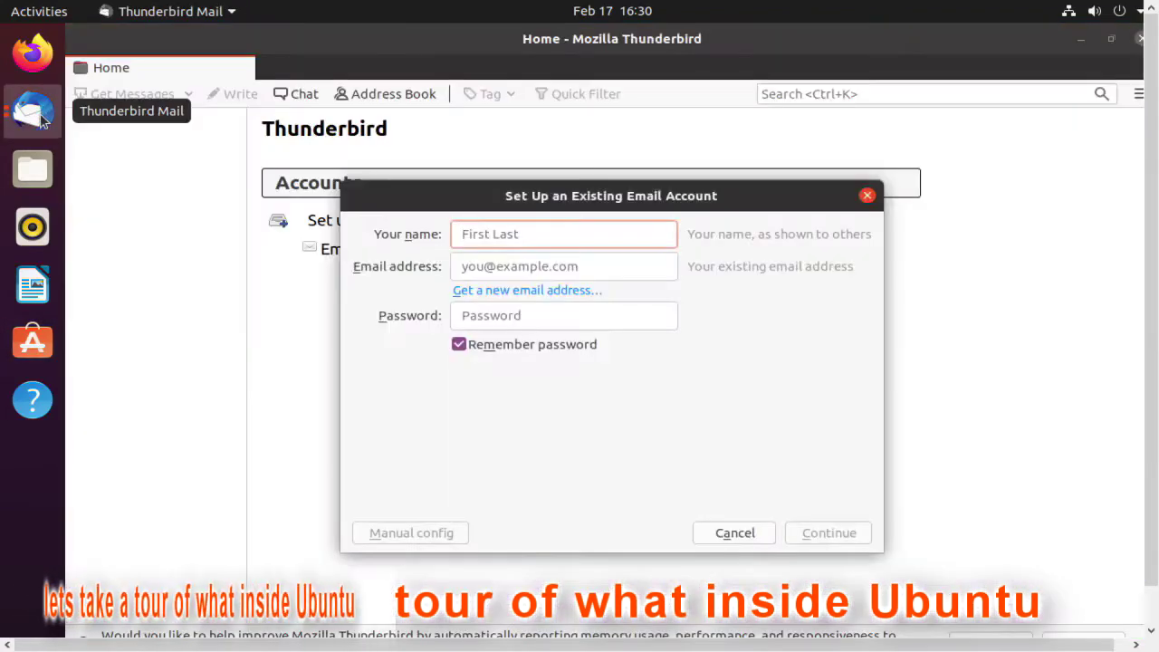
key("Escape")
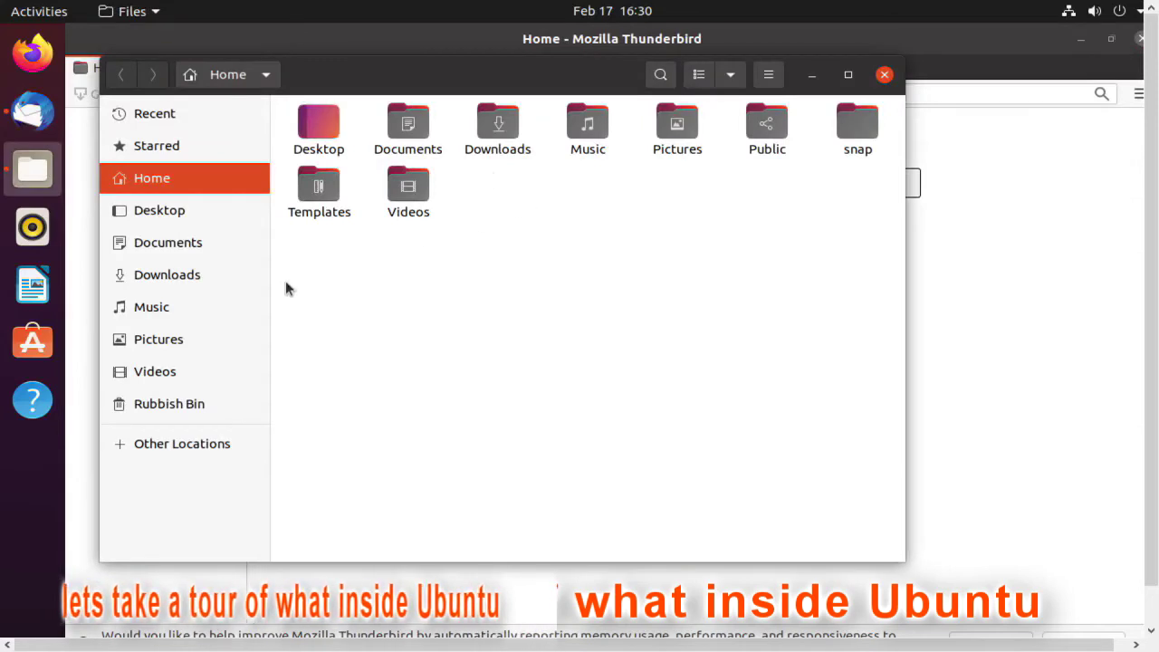
left_click(156, 210)
left_click(163, 243)
left_click(164, 274)
left_click(165, 307)
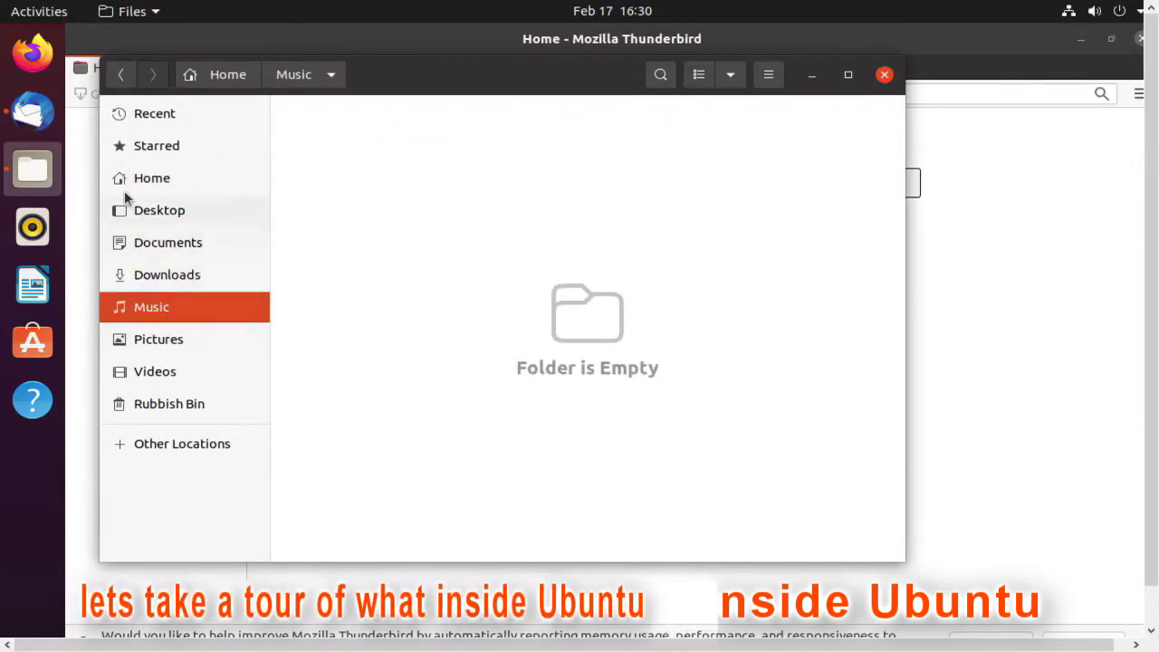
key("ctrl+w")
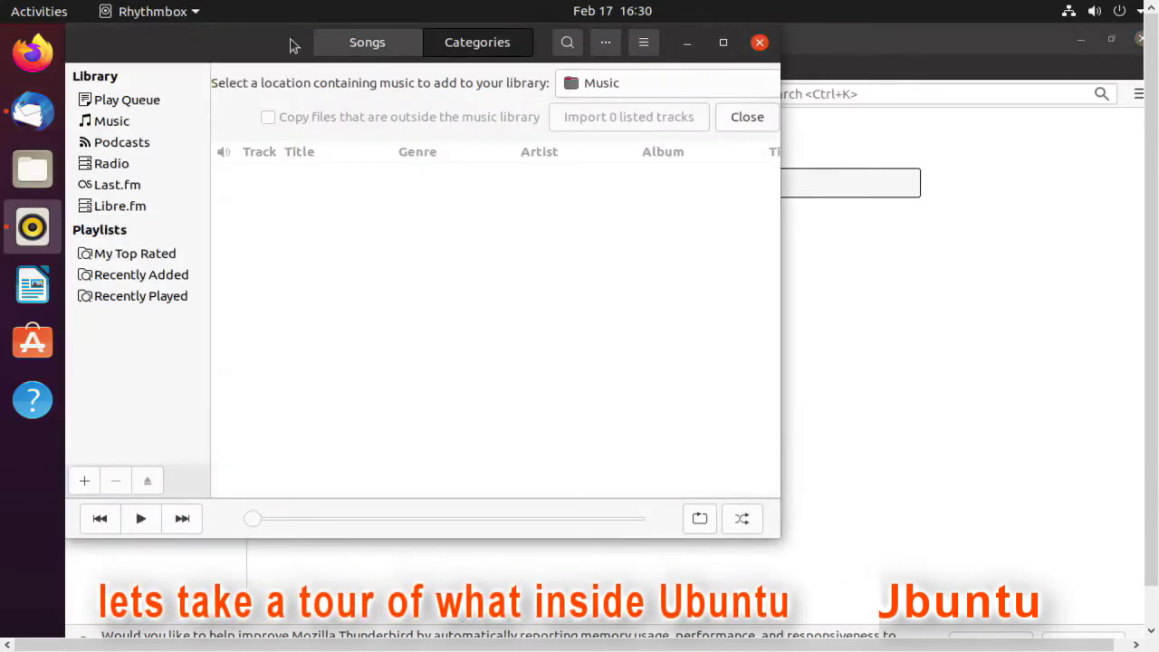
key("ctrl+q")
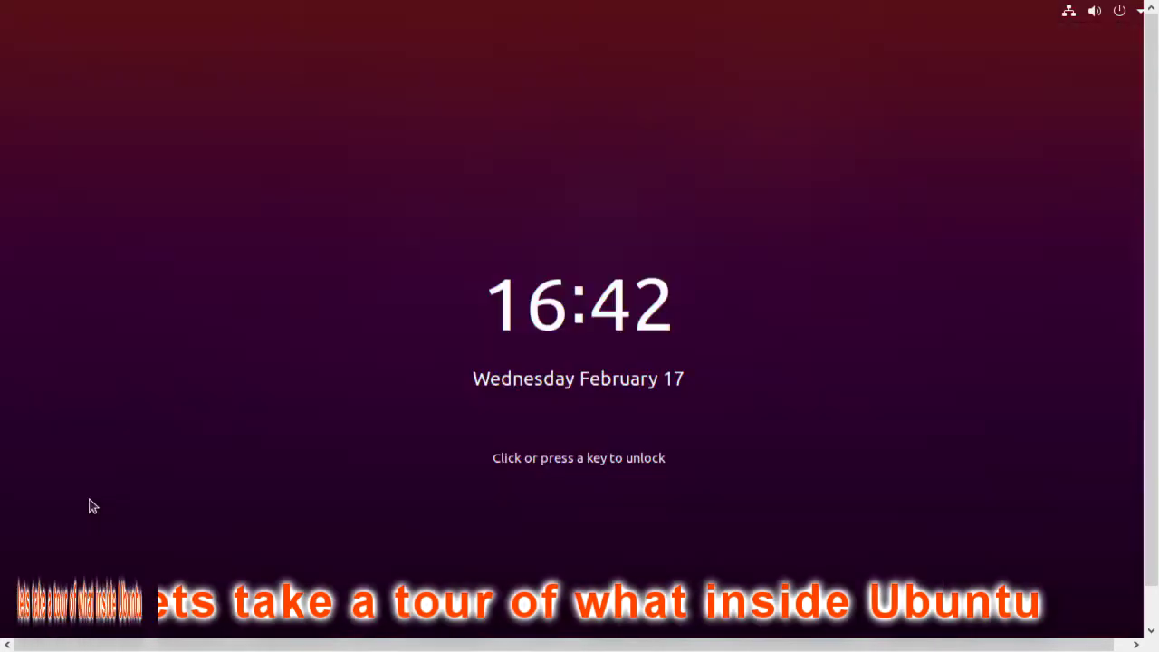
Step: Launch Firefox, open YouTube from the new-tab shortcuts, and scroll through the home page recommendations
left_click(32, 52)
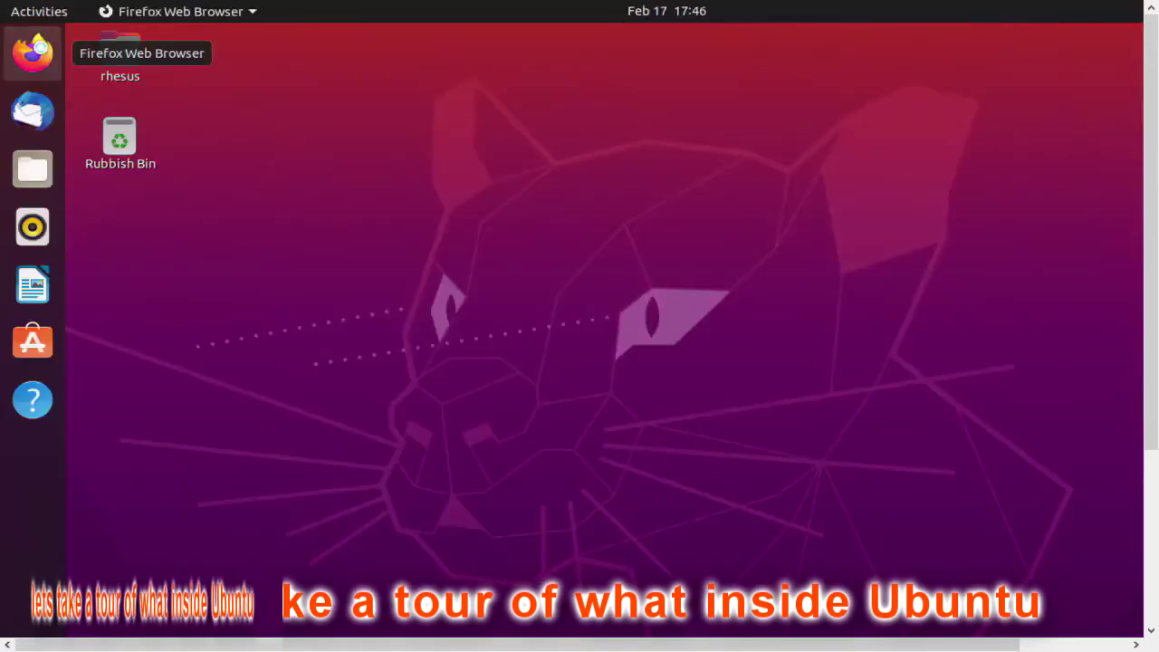
left_click(223, 370)
scroll(511, 463, "down", 5)
scroll(512, 464, "down", 15)
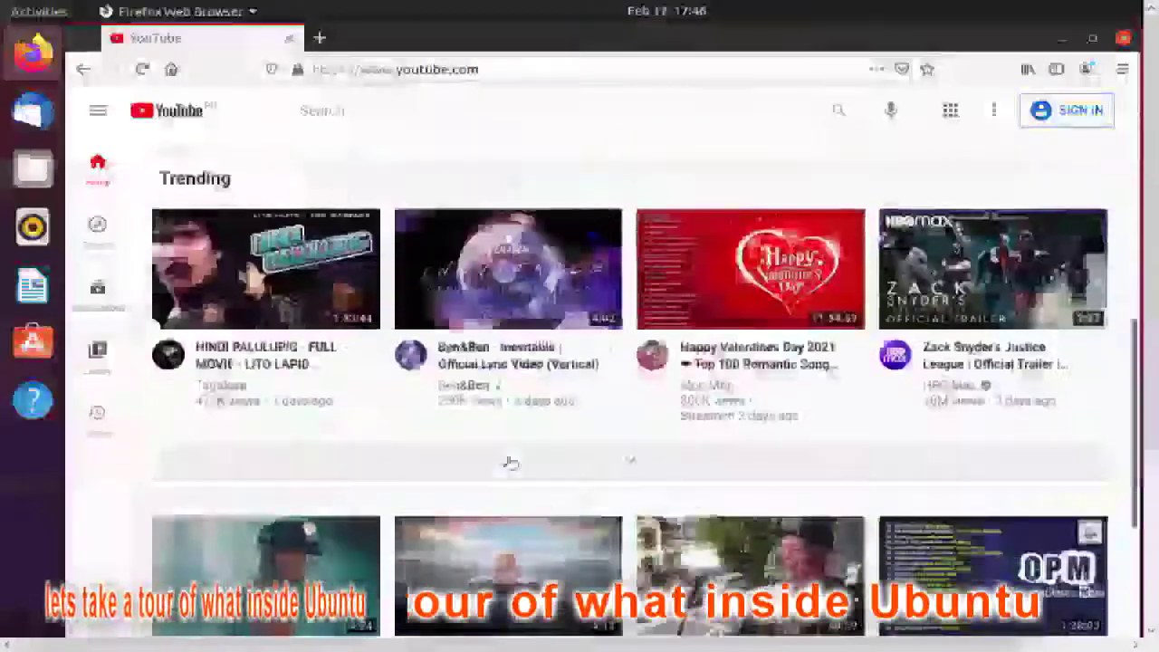
scroll(506, 457, "down", 15)
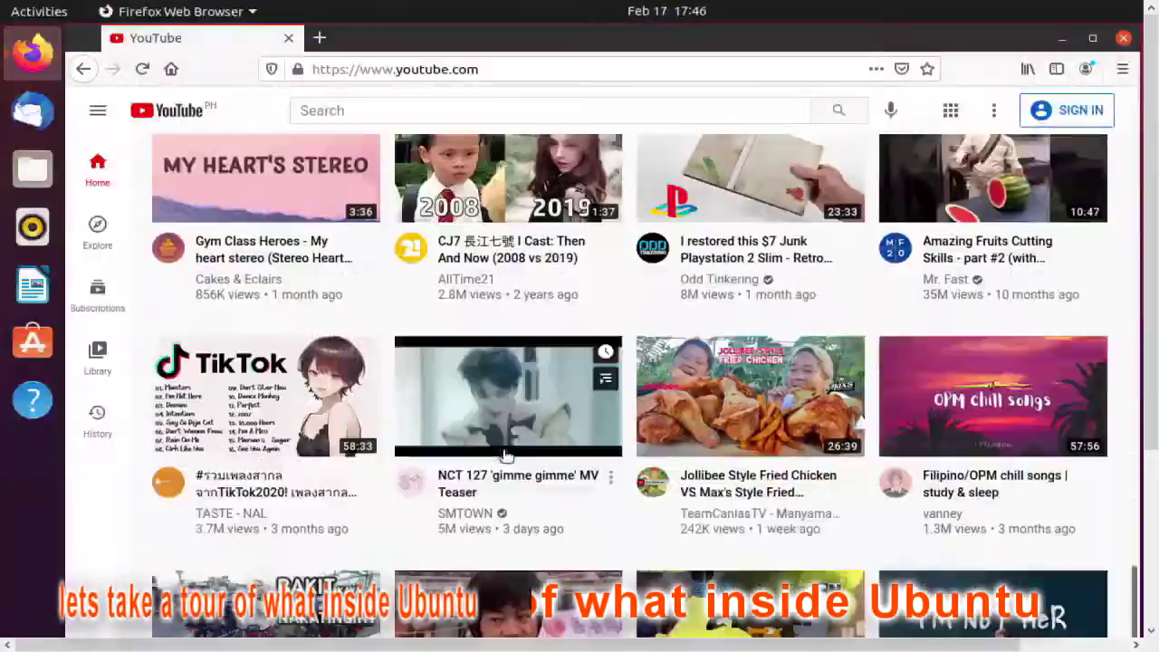
scroll(501, 443, "down", 15)
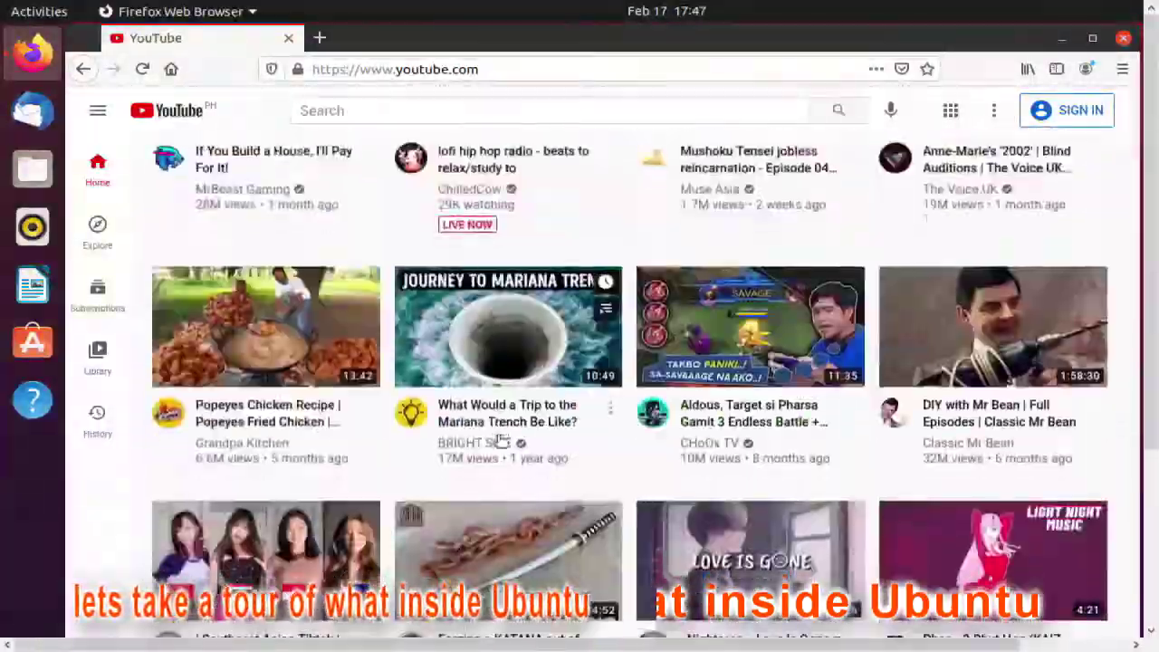
scroll(506, 433, "down", 15)
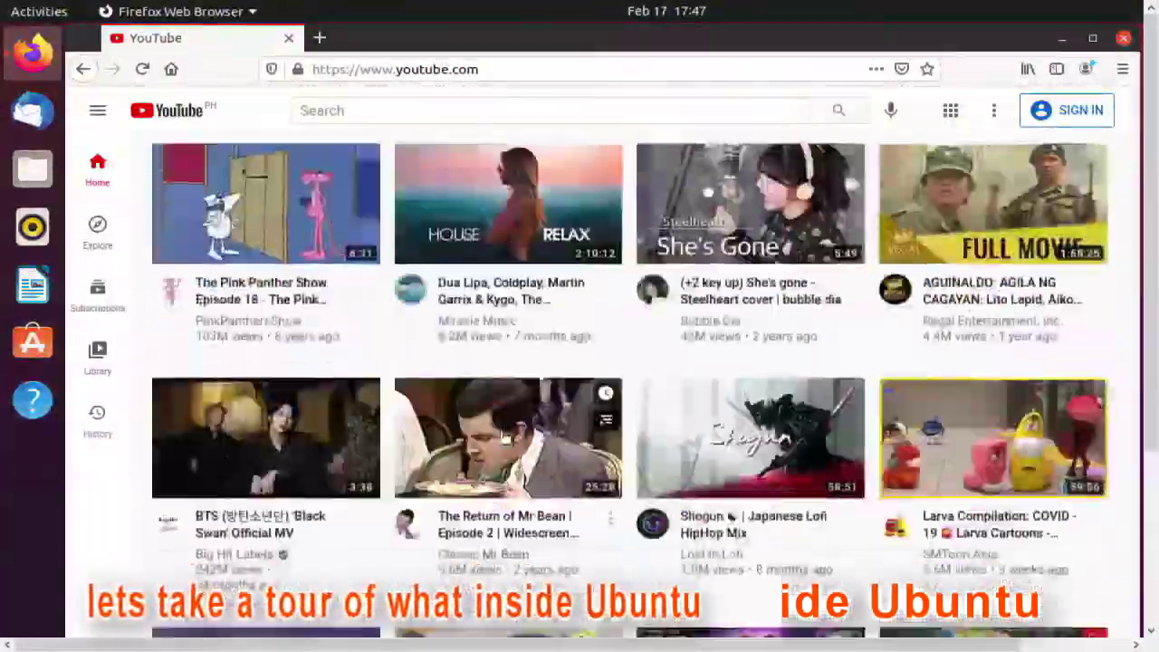
scroll(516, 431, "down", 15)
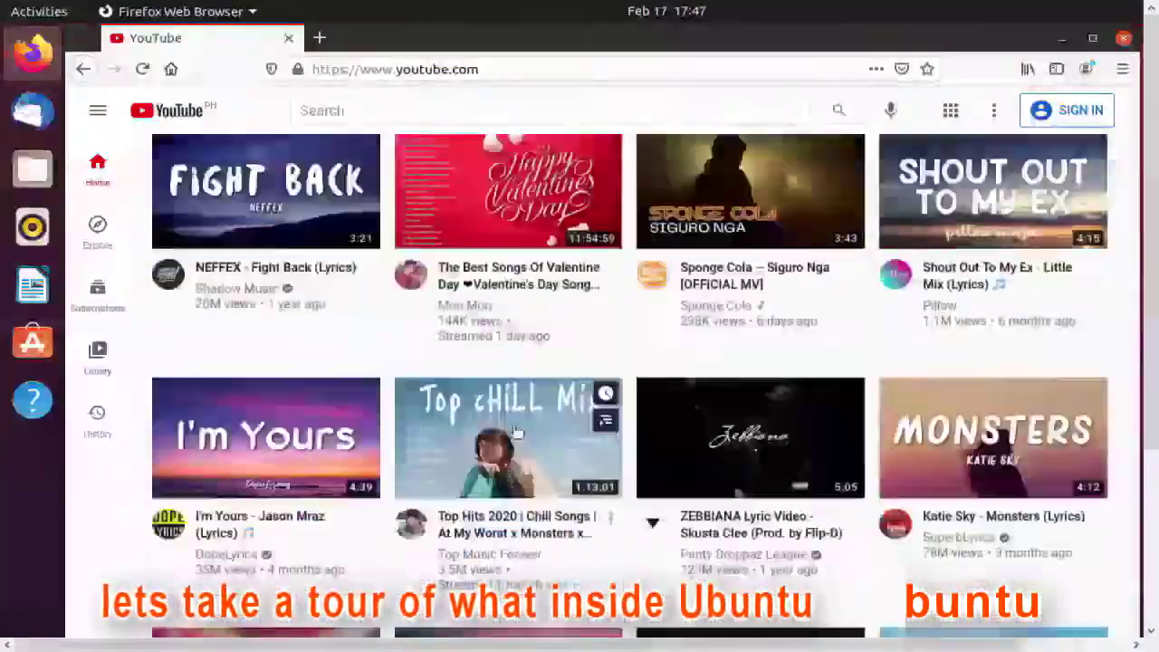
scroll(521, 422, "down", 15)
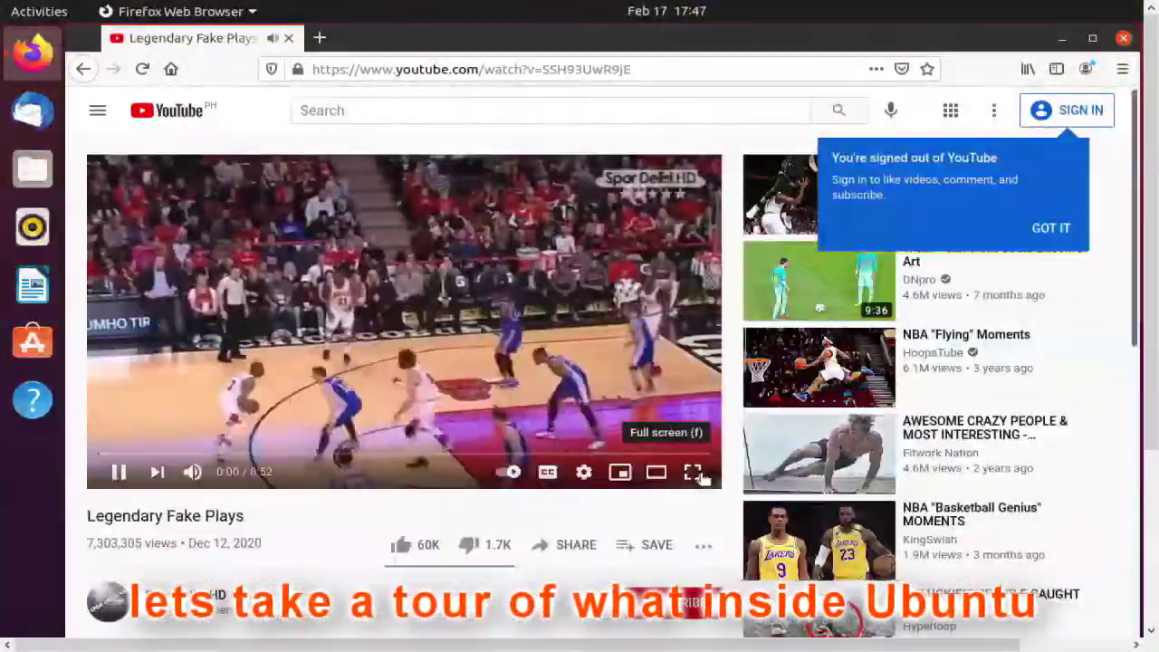
Step: Play Legendary Fake Plays full screen, then exit full screen with Esc
left_click(693, 470)
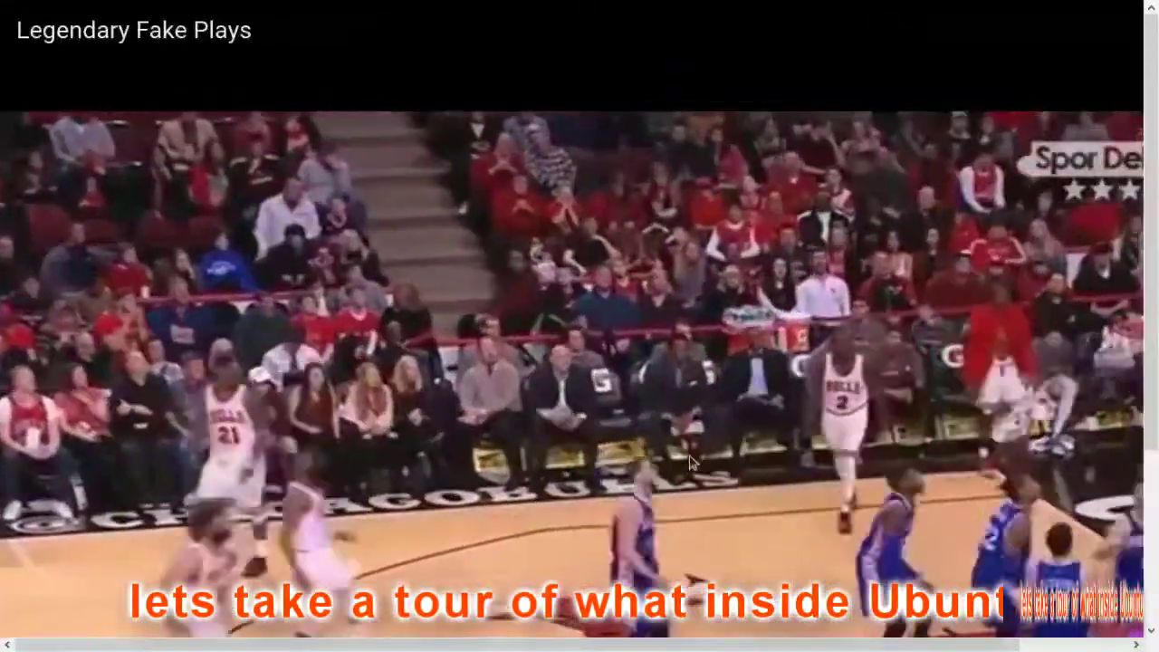
key("Escape")
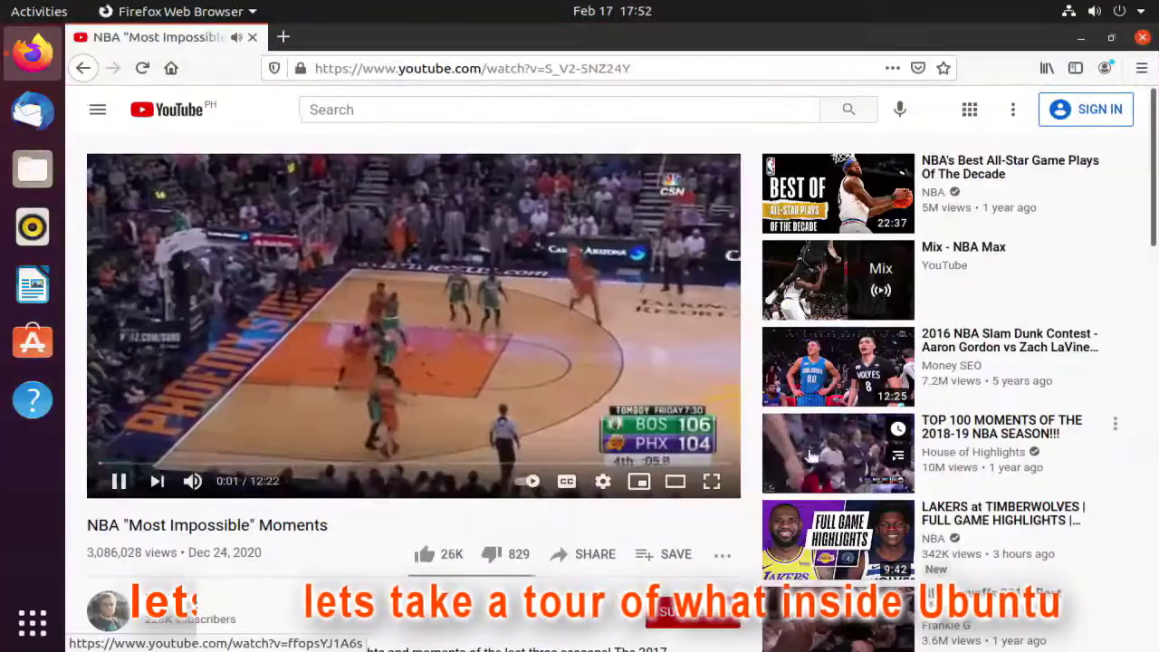
Step: Watch NBA "Most Impossible" Moments full screen, exit full screen, and scroll down to its description
left_click(711, 481)
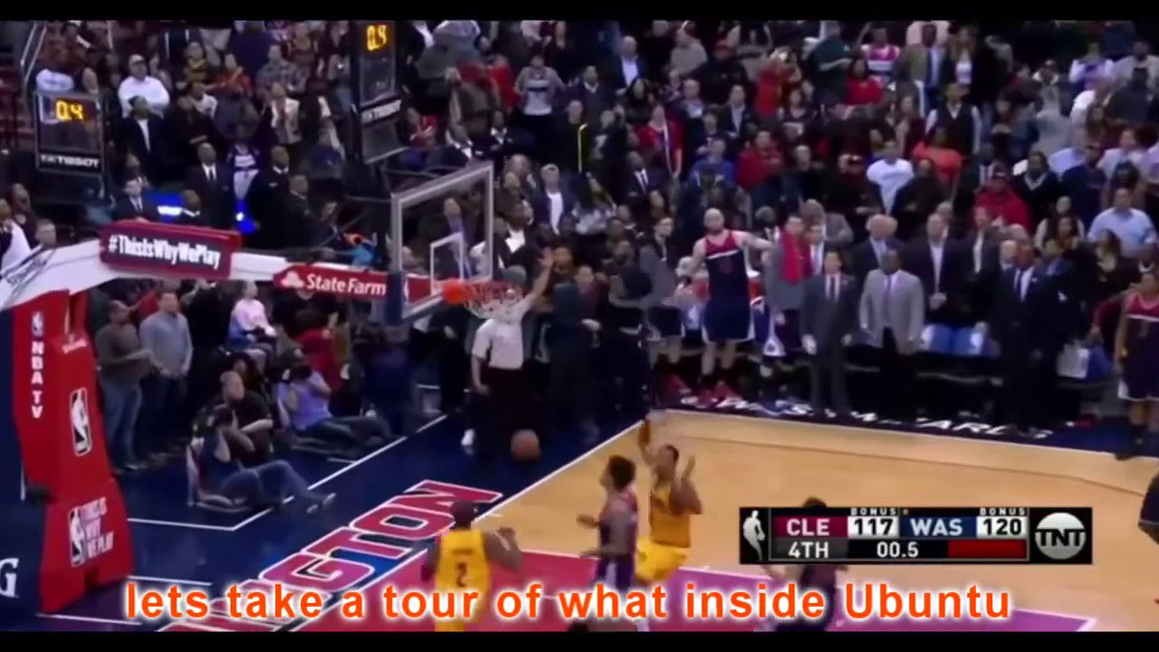
mouse_move(712, 459)
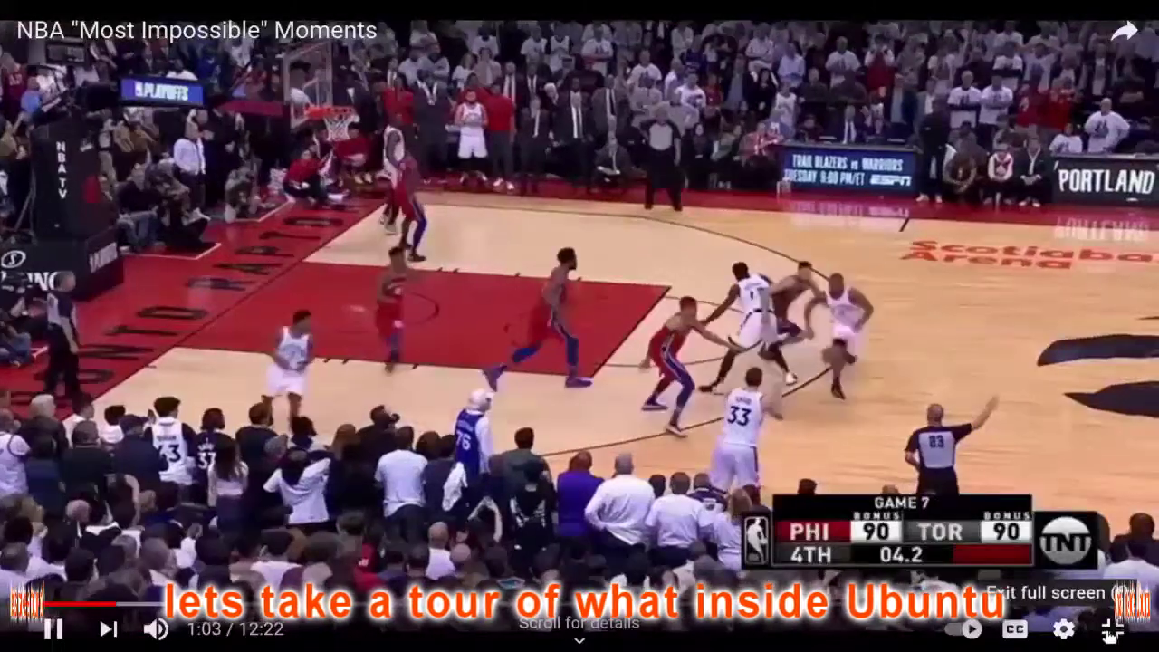
left_click(1112, 631)
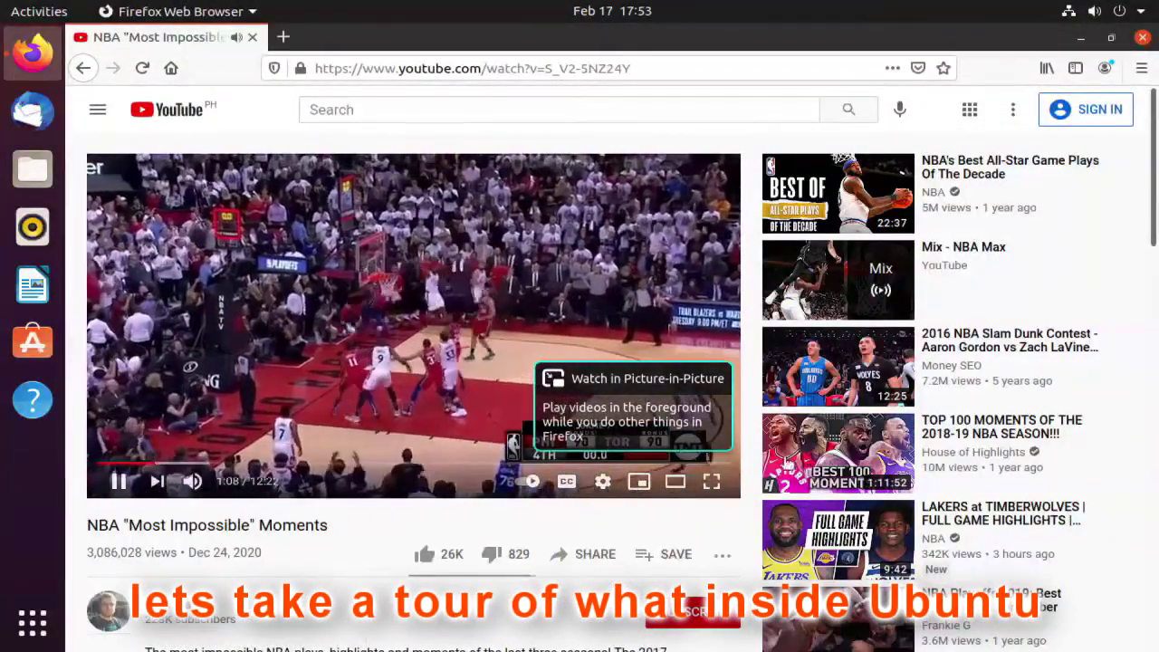
scroll(800, 470, "down", 3)
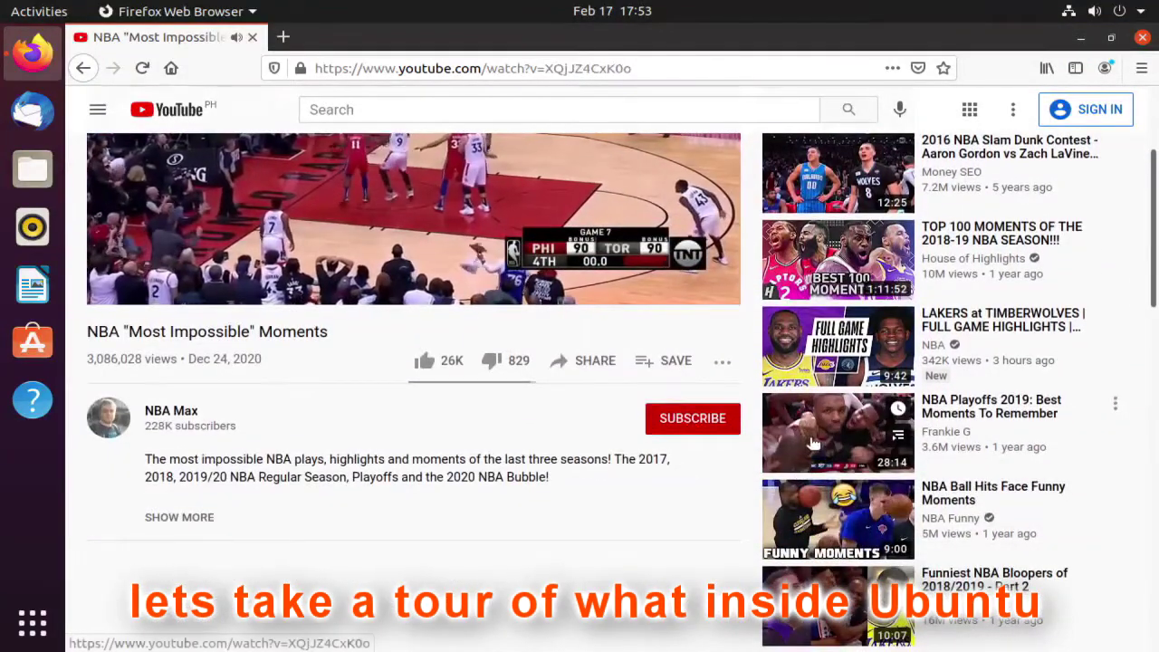